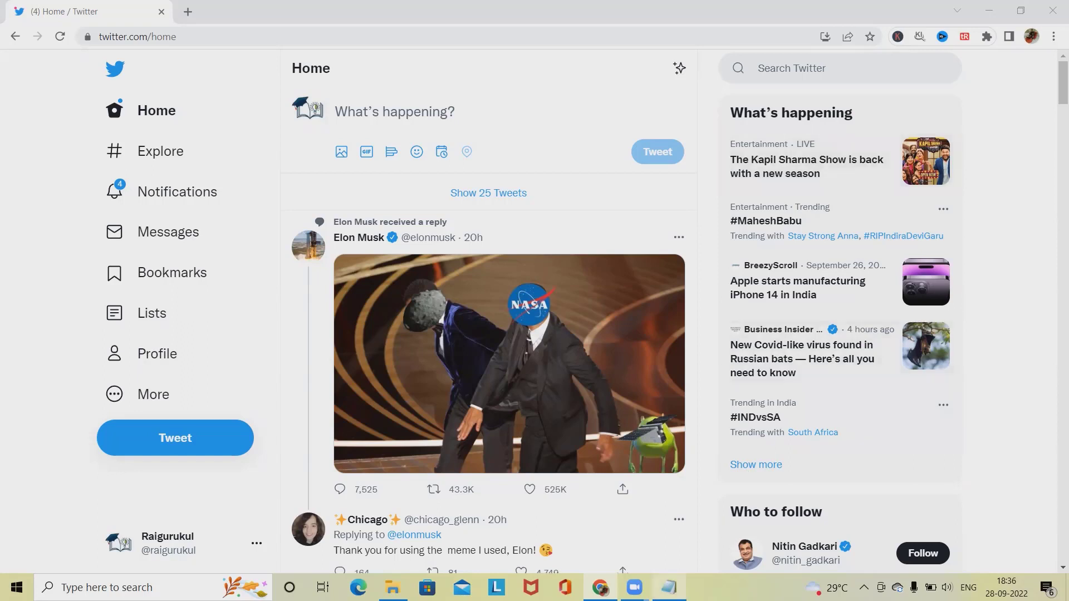
- Restore the Notepad note, type 'Login Page' and 'Home' on two lines, then minimize it
click(669, 588)
drag(853, 363, 710, 178)
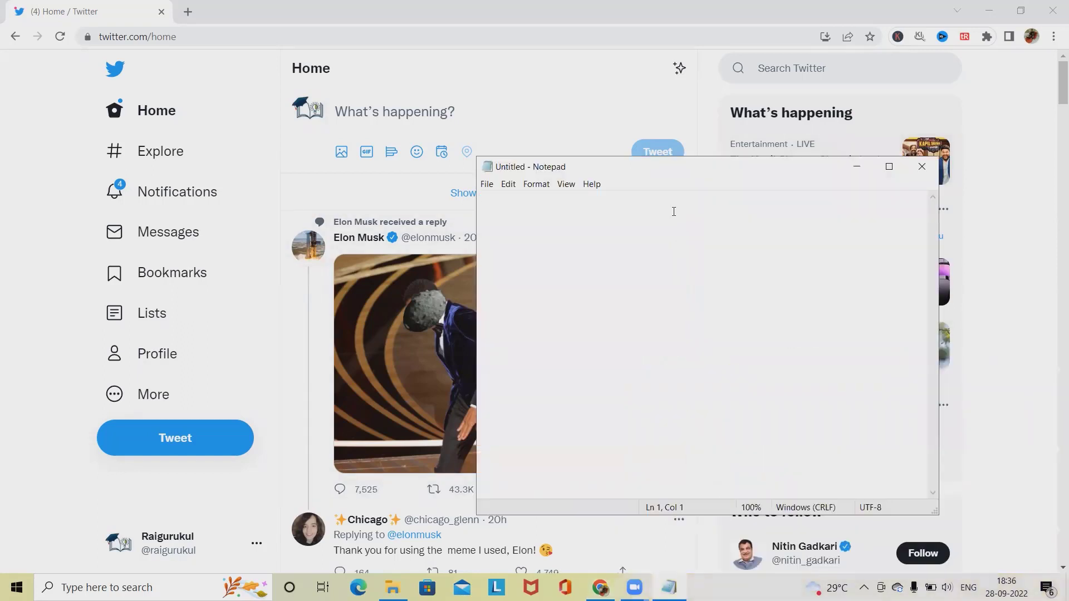
text(Login Page)
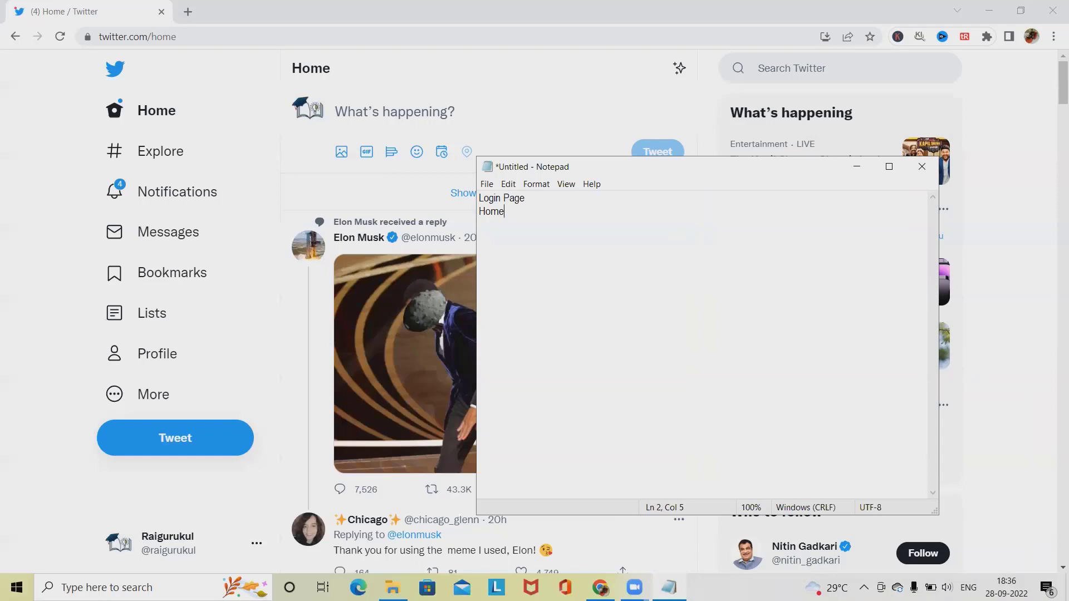
click(857, 167)
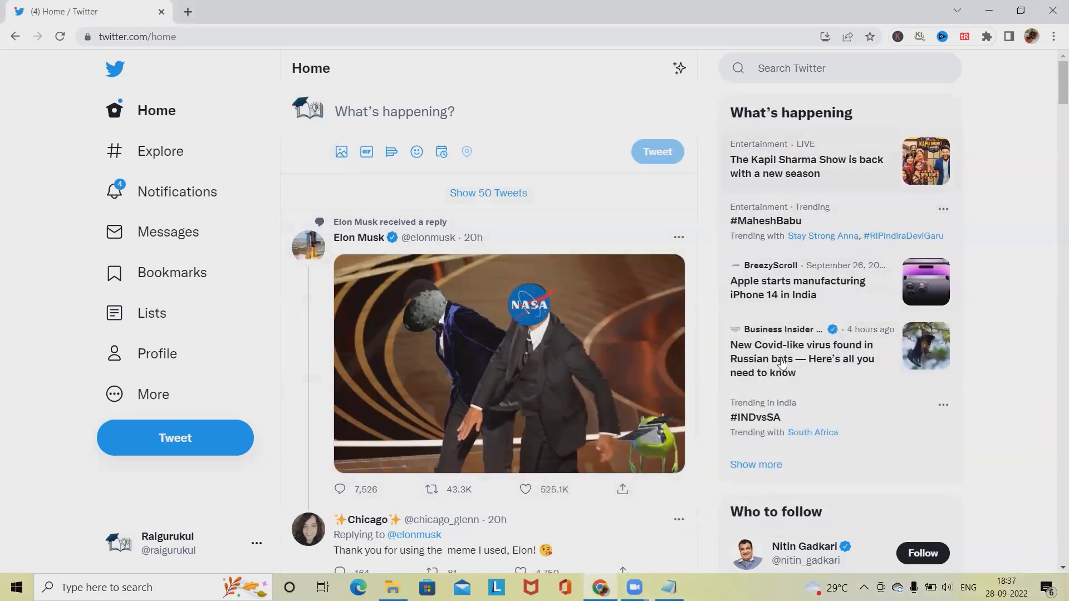
scroll(824, 350, down, 6)
scroll(837, 382, up, 5)
scroll(805, 323, down, 2)
scroll(805, 339, down, 4)
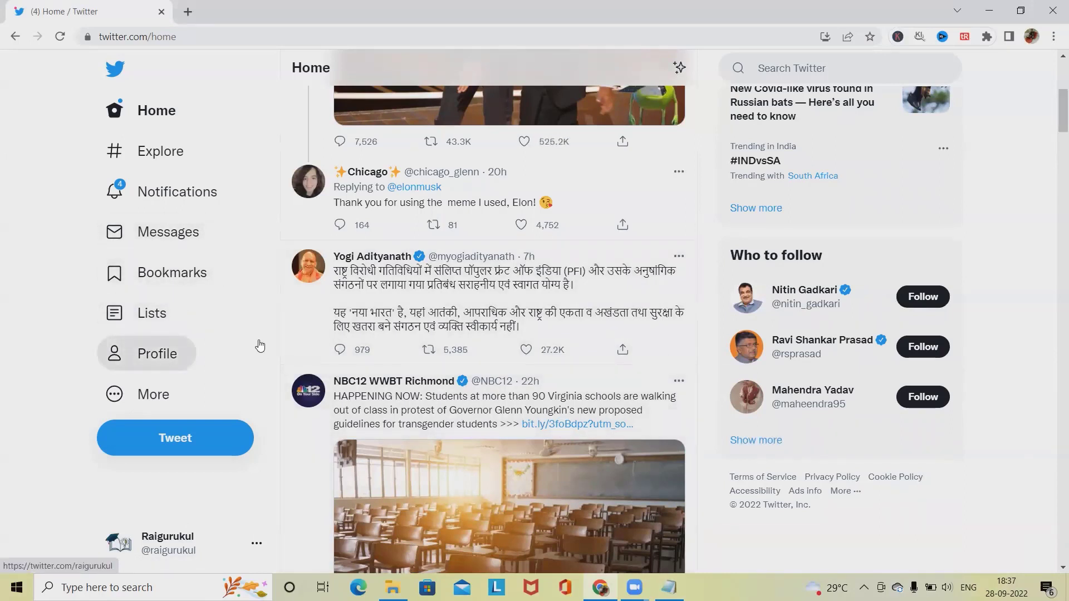
scroll(494, 345, up, 5)
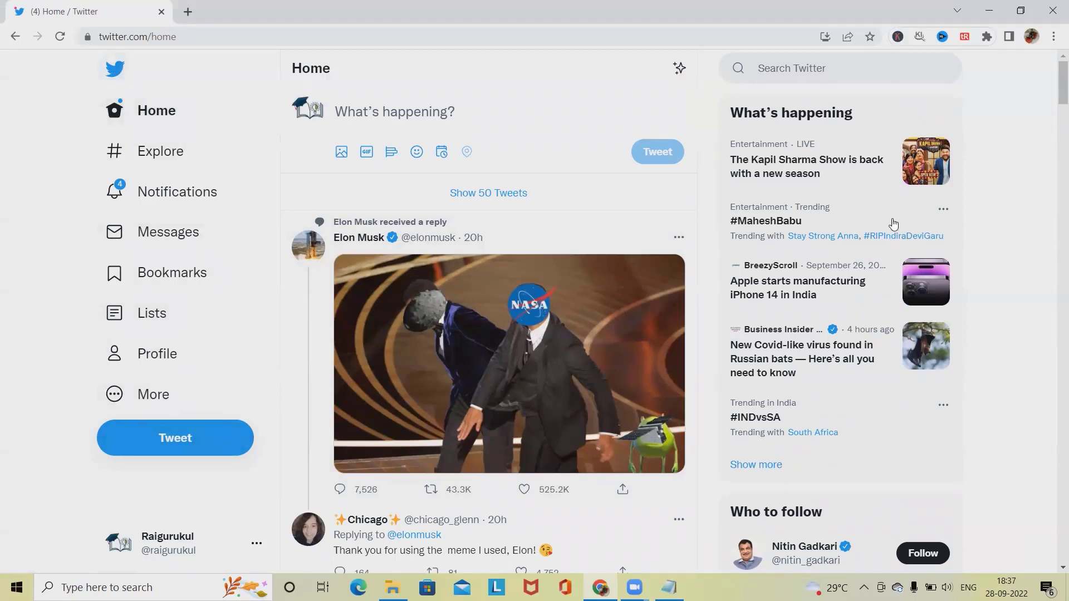
- Refresh the home feed using the Twitter logo so the AI Day 2022 tweet is on top
click(115, 71)
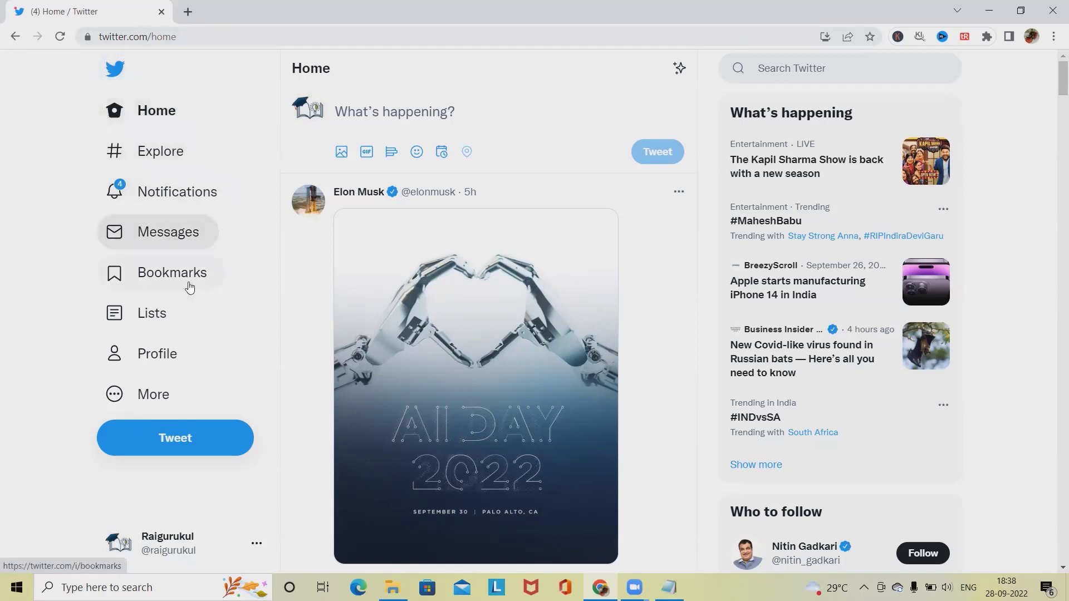
- Visit Bookmarks and the Messages inbox, then return to the Home timeline
click(167, 273)
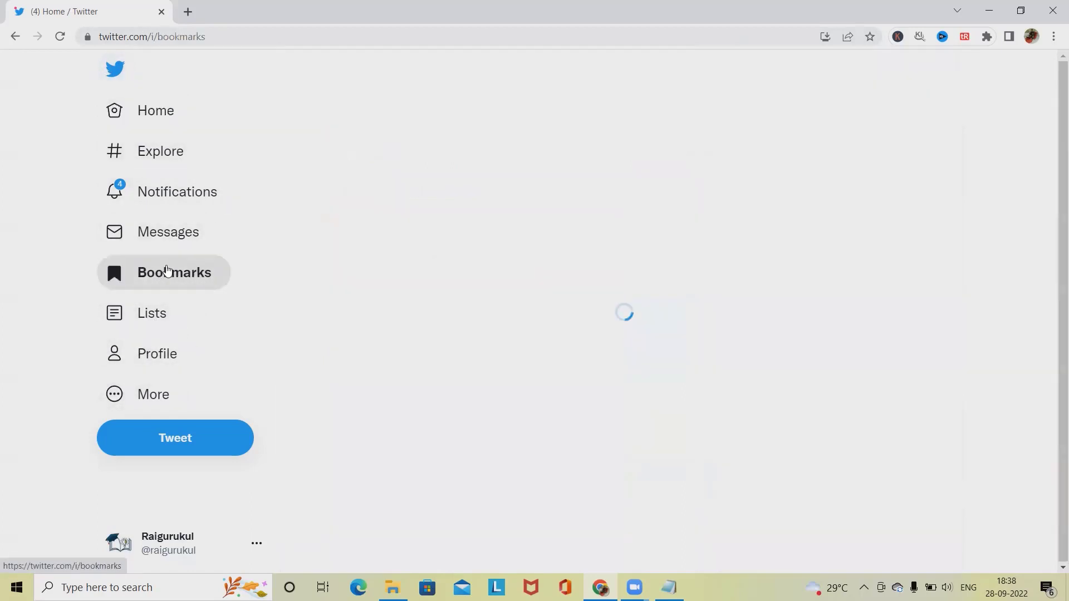
click(150, 107)
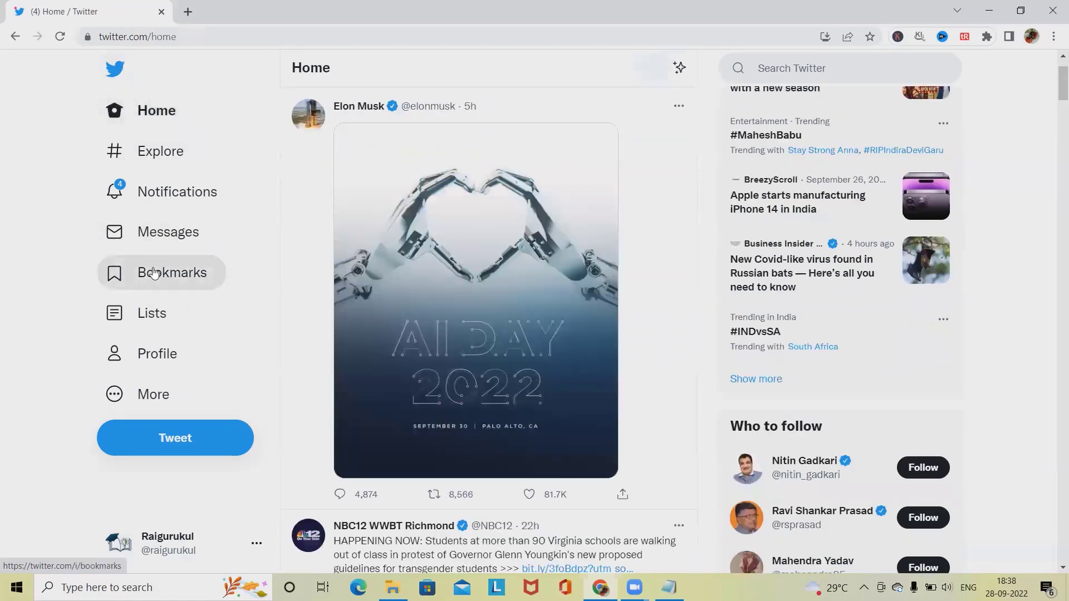
click(161, 241)
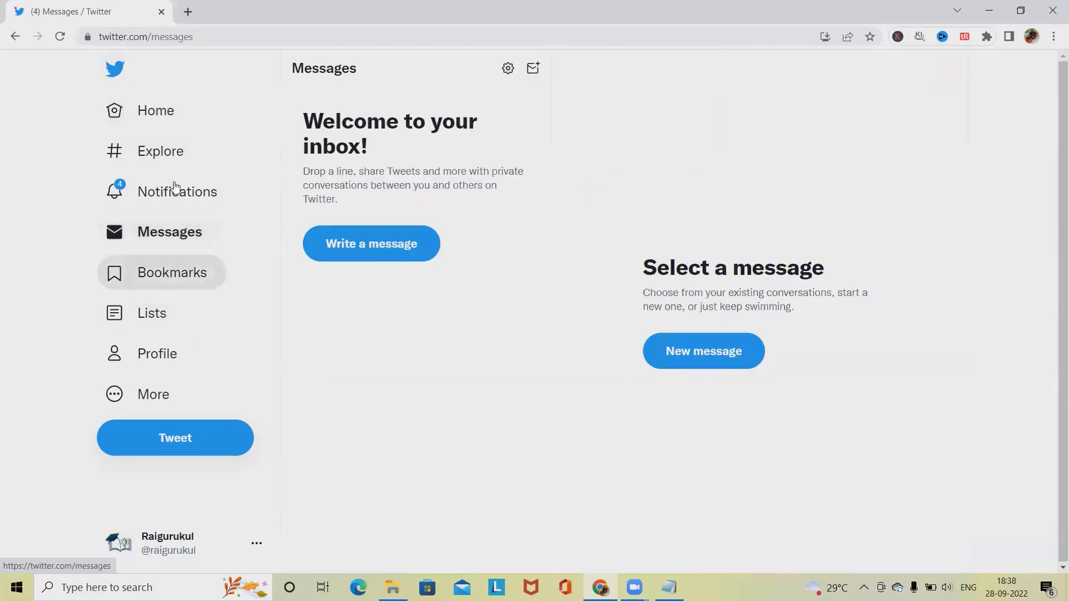
click(167, 111)
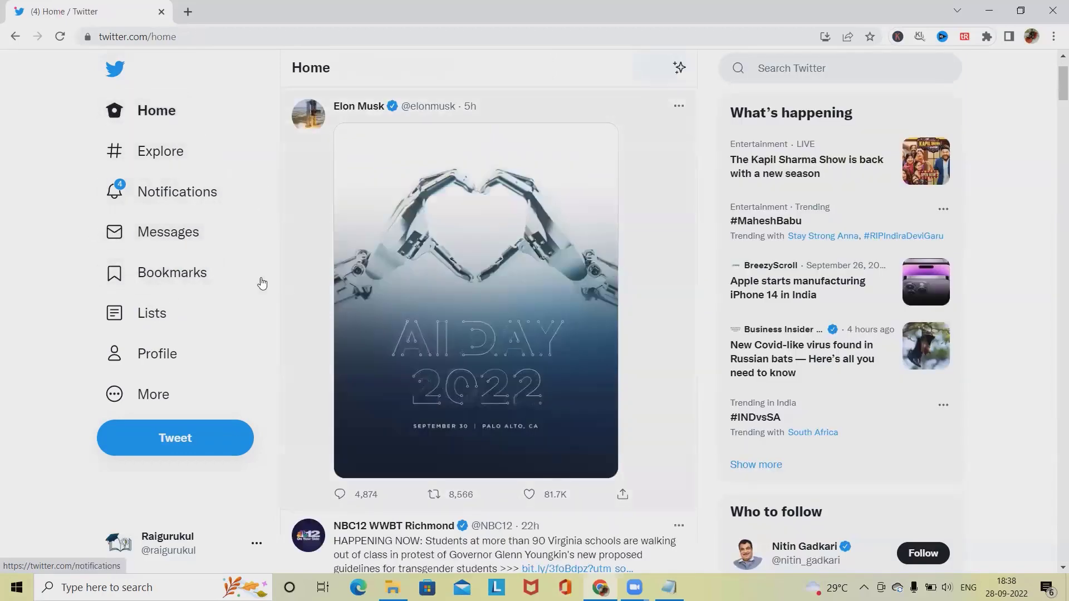
scroll(228, 267, up, 2)
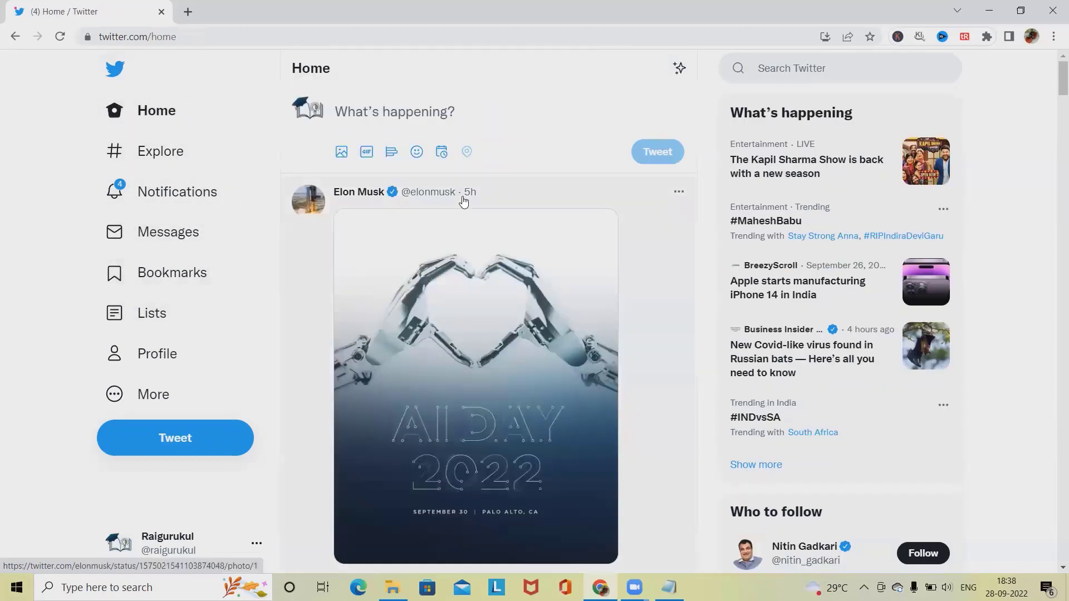
- Expand the tweet composer and keep its audience set to Everyone
click(372, 110)
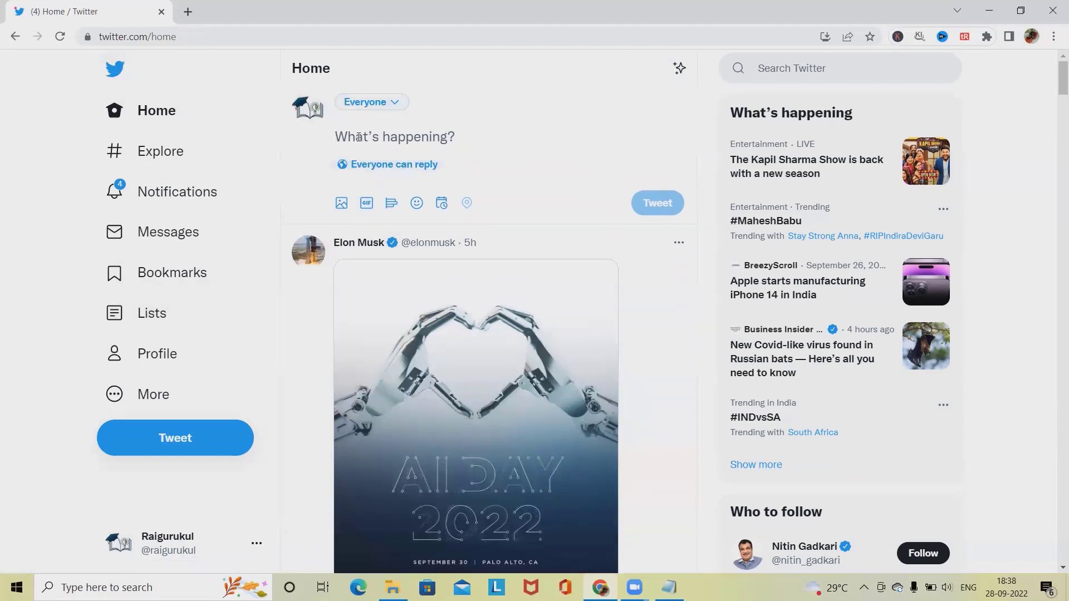
click(399, 110)
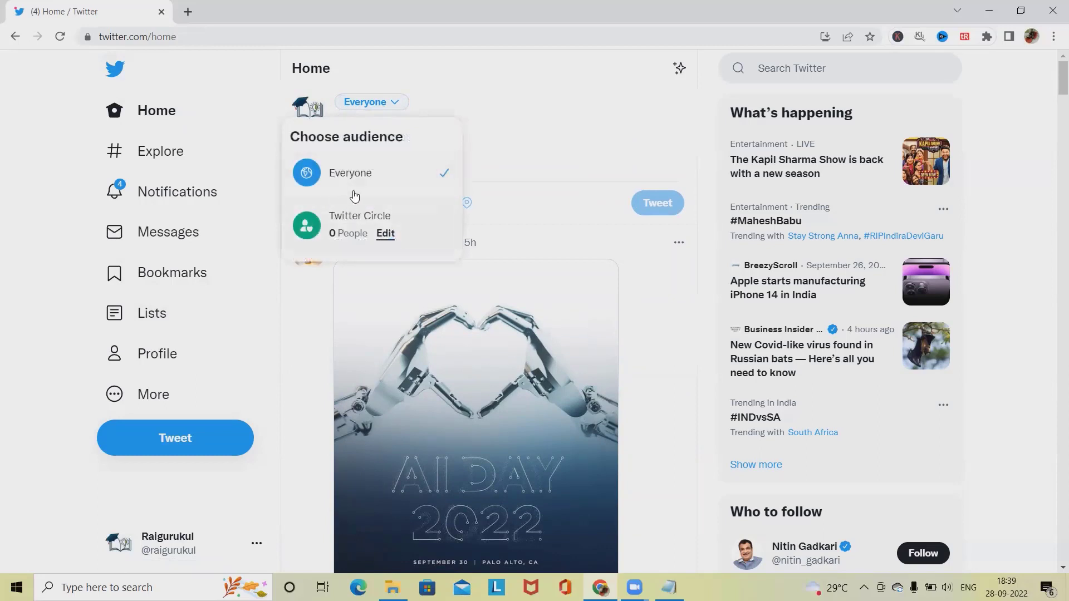
click(516, 149)
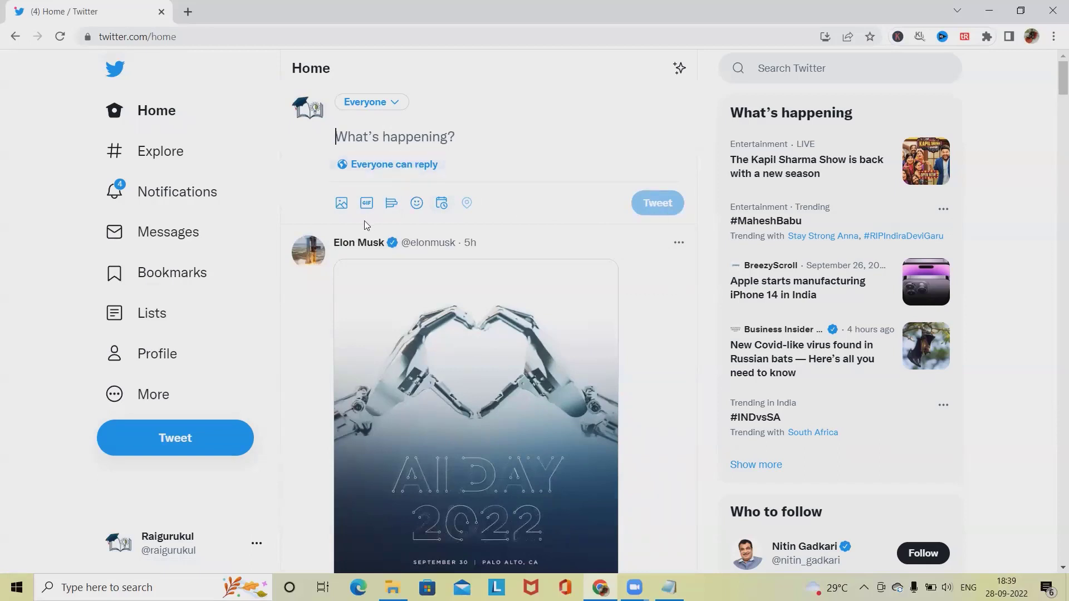
- Attach the first thumbnail image from the Downloads folder to the tweet
click(341, 202)
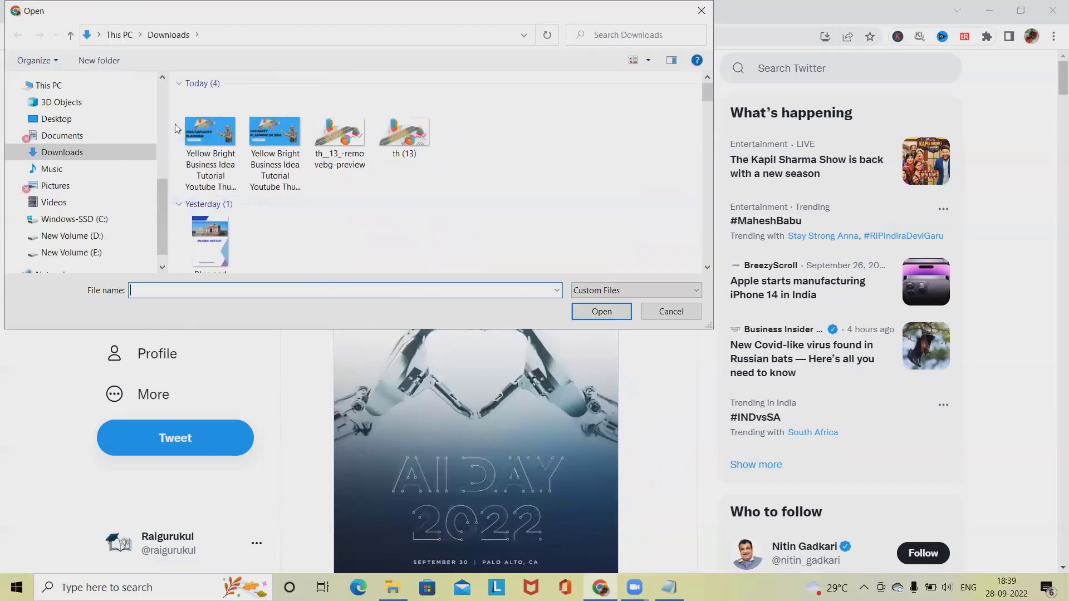
click(210, 139)
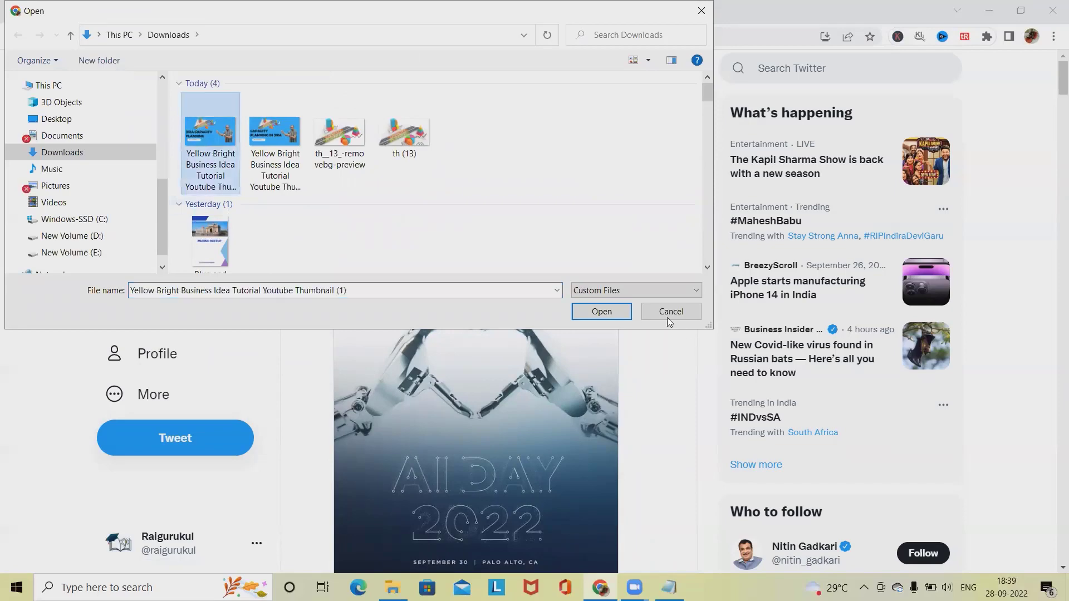
click(605, 311)
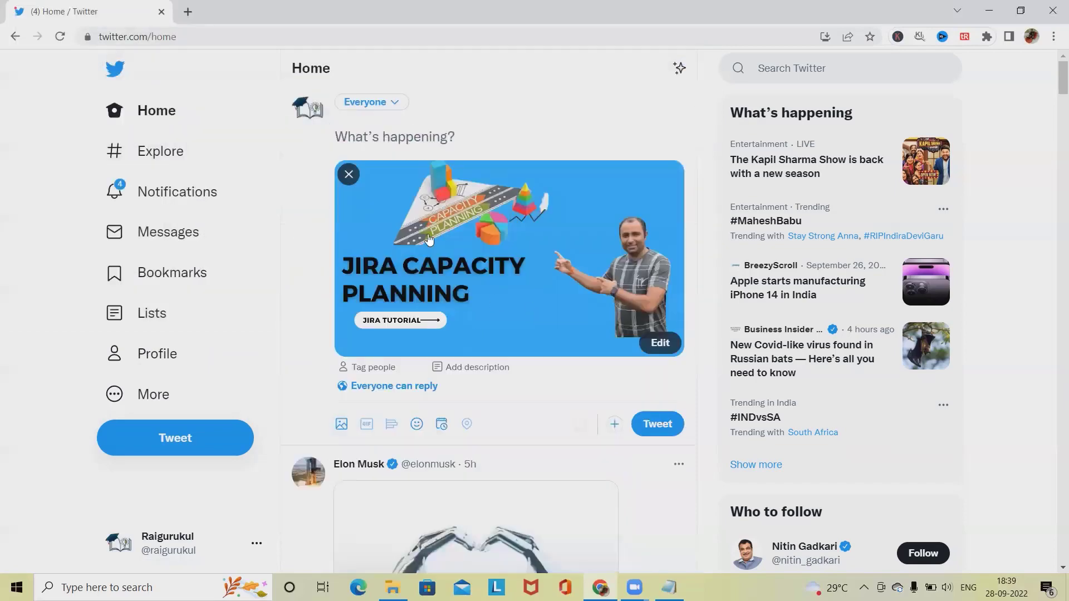
scroll(535, 306, down, 5)
scroll(613, 345, up, 5)
- Open the image editor, decline the ALT description prompt, close it, and remove the Jira image
click(661, 343)
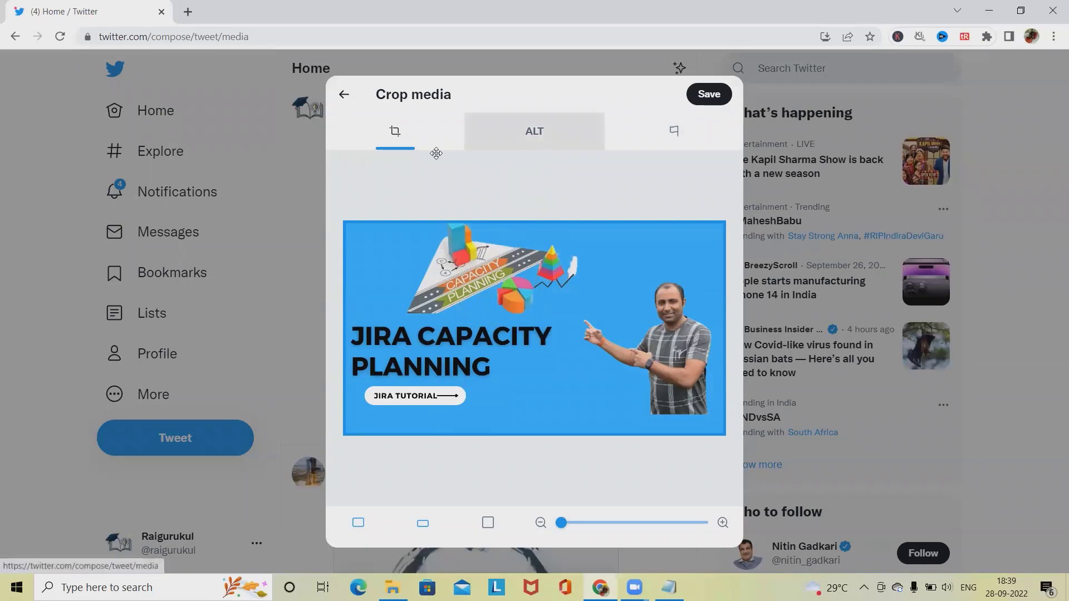
click(556, 147)
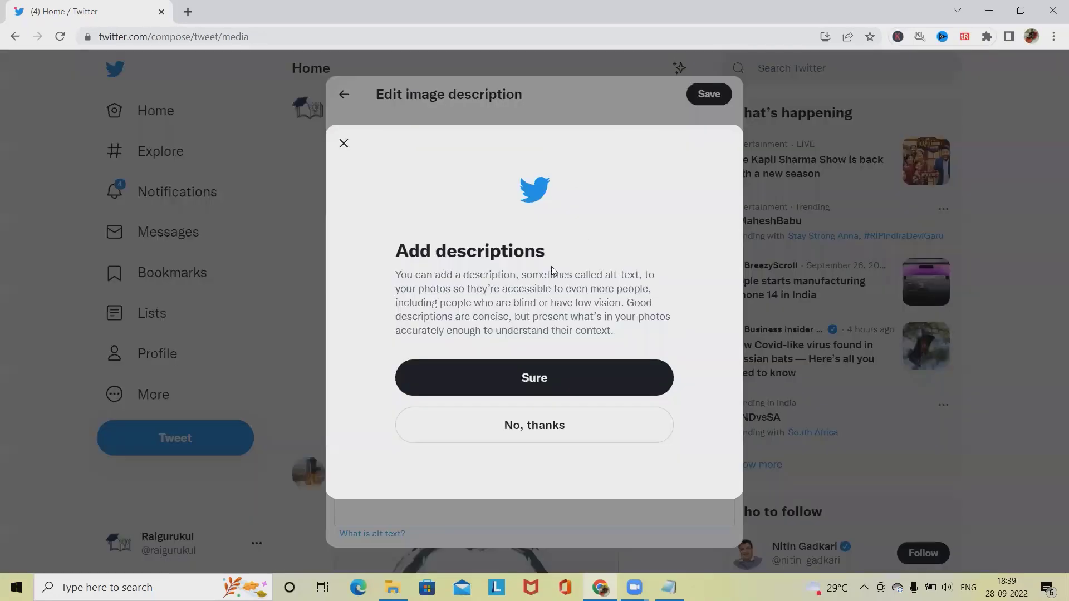
click(351, 143)
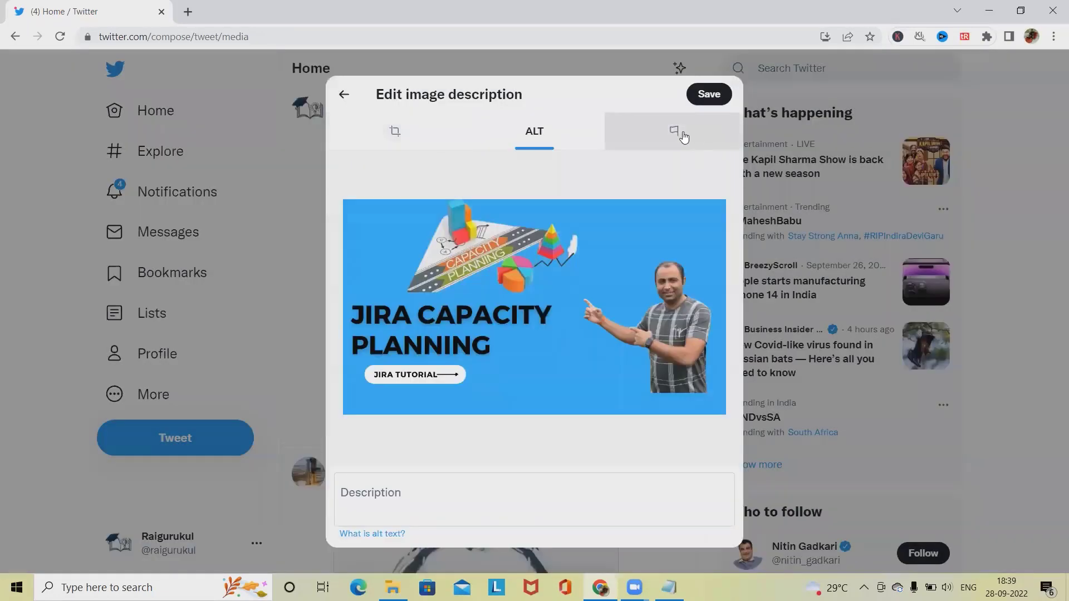
click(344, 94)
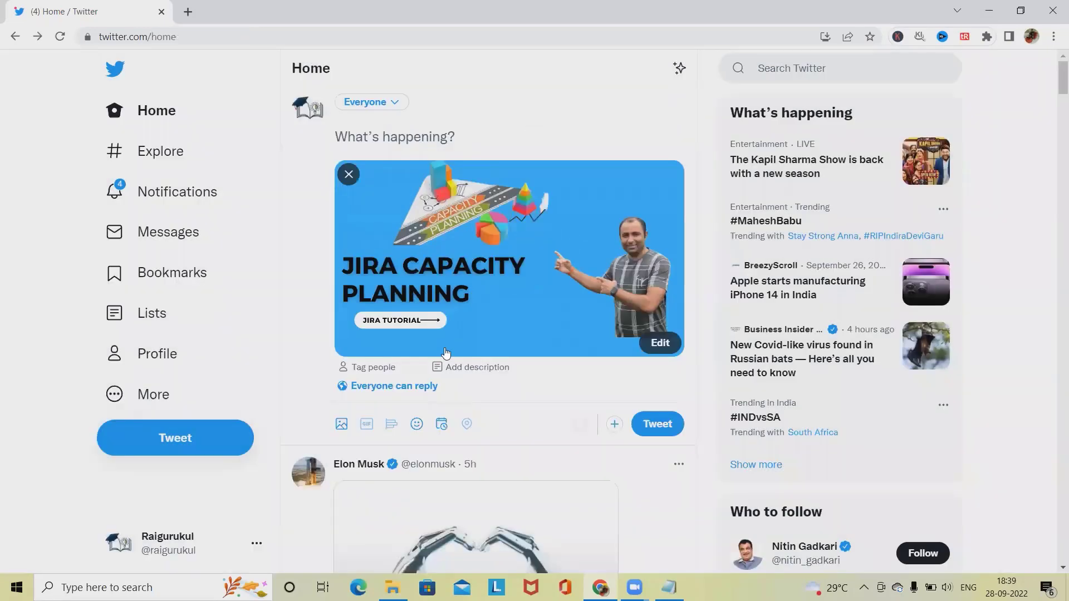
click(348, 175)
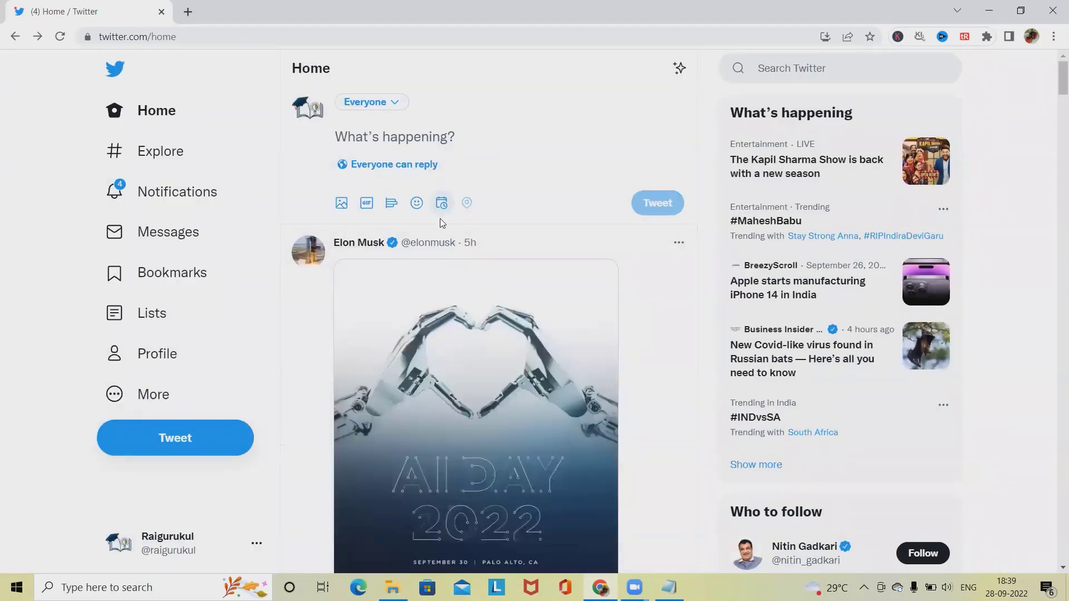
scroll(441, 221, down, 3)
scroll(308, 201, up, 3)
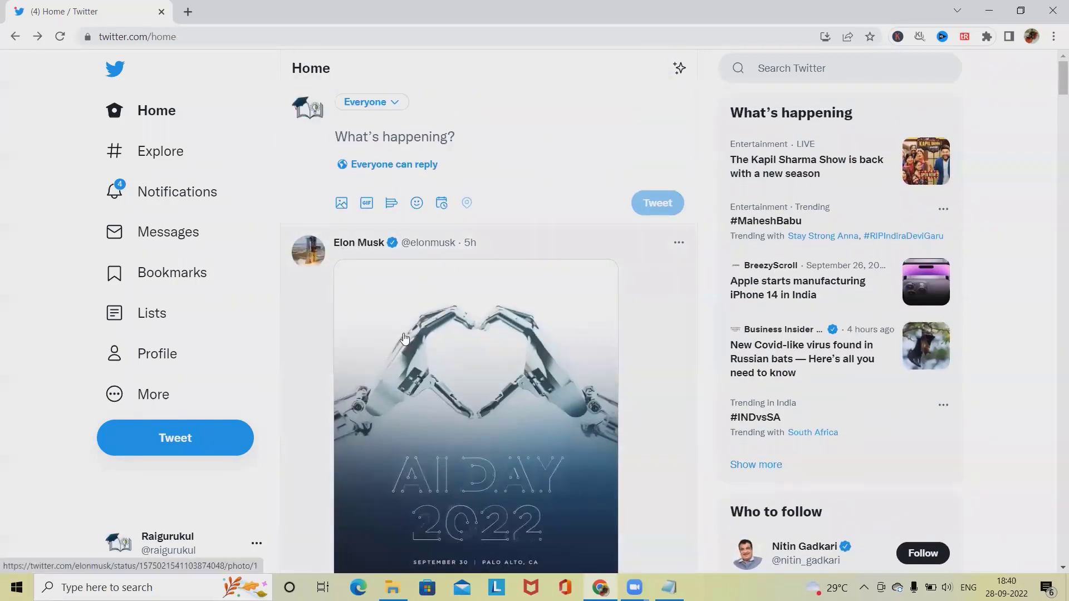
scroll(370, 337, down, 8)
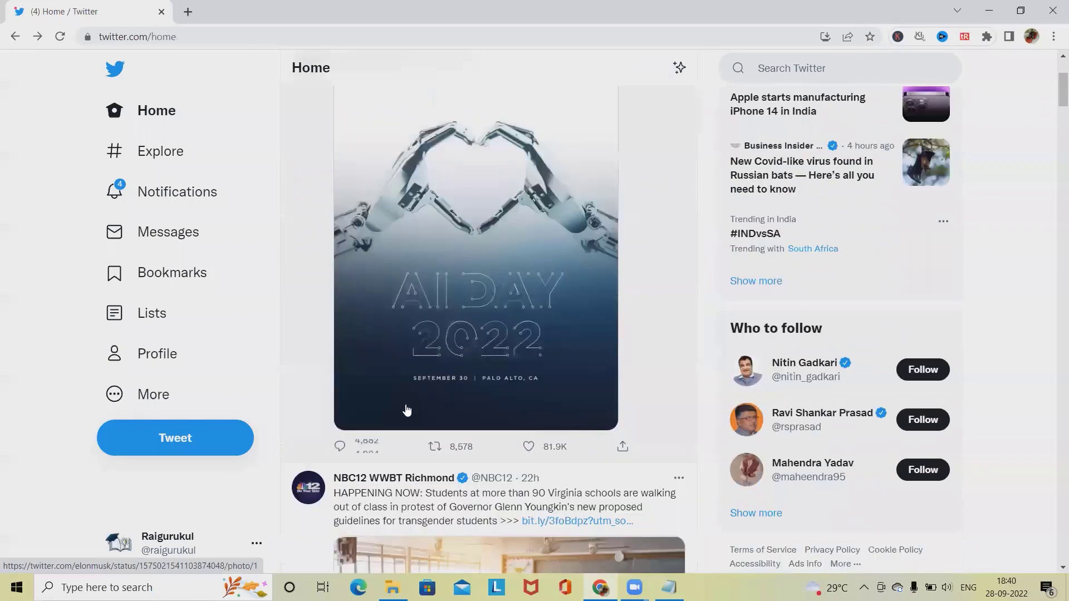
scroll(404, 424, up, 6)
scroll(449, 419, down, 6)
scroll(407, 386, down, 14)
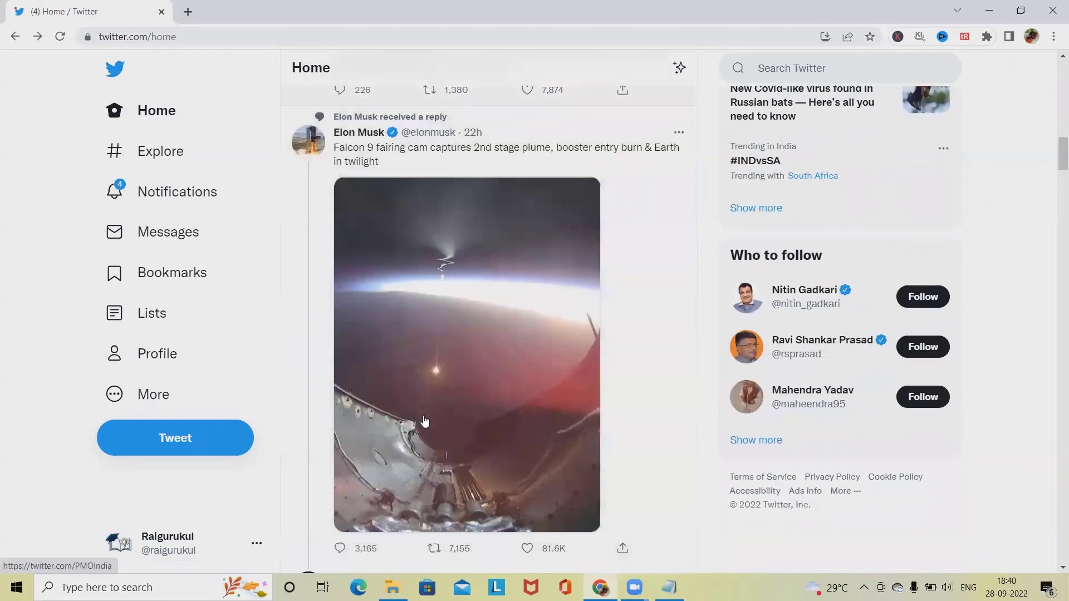
scroll(425, 422, down, 7)
scroll(427, 425, down, 4)
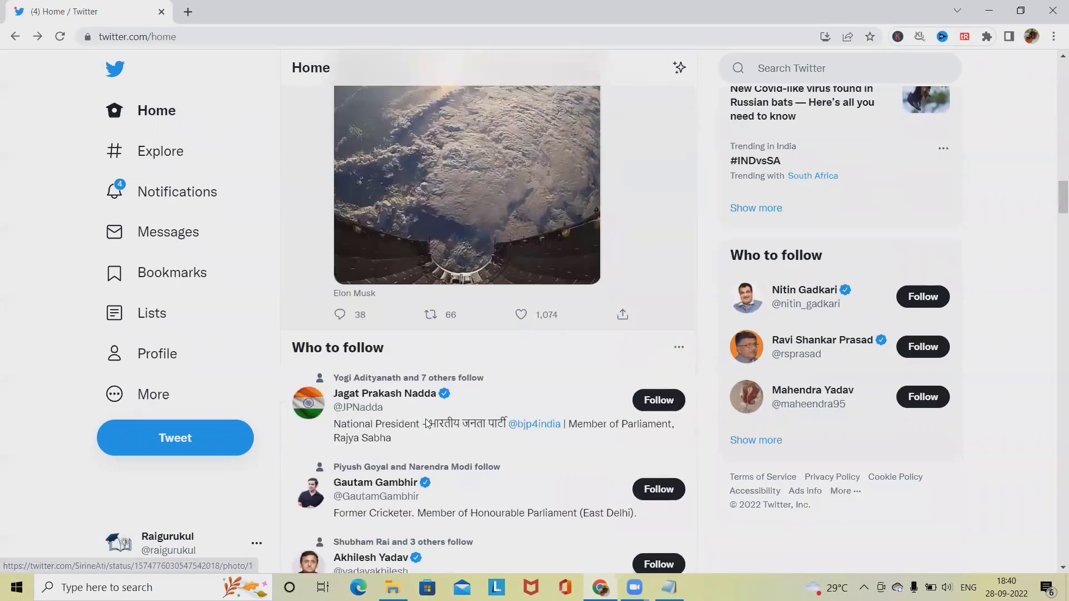
scroll(426, 425, up, 7)
scroll(425, 425, up, 8)
scroll(422, 429, down, 4)
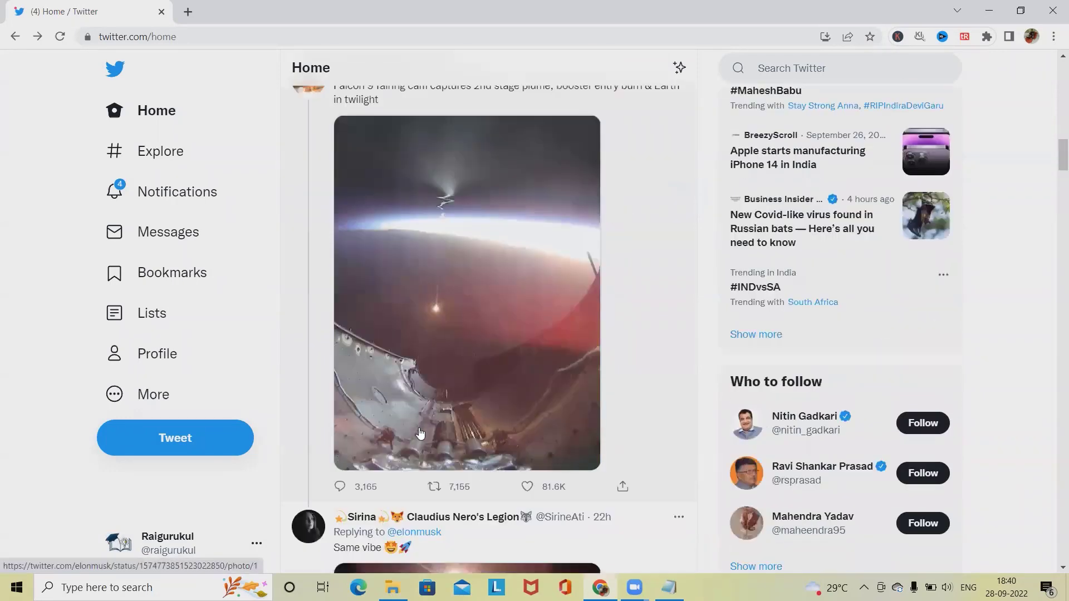
scroll(421, 433, down, 11)
scroll(360, 374, up, 6)
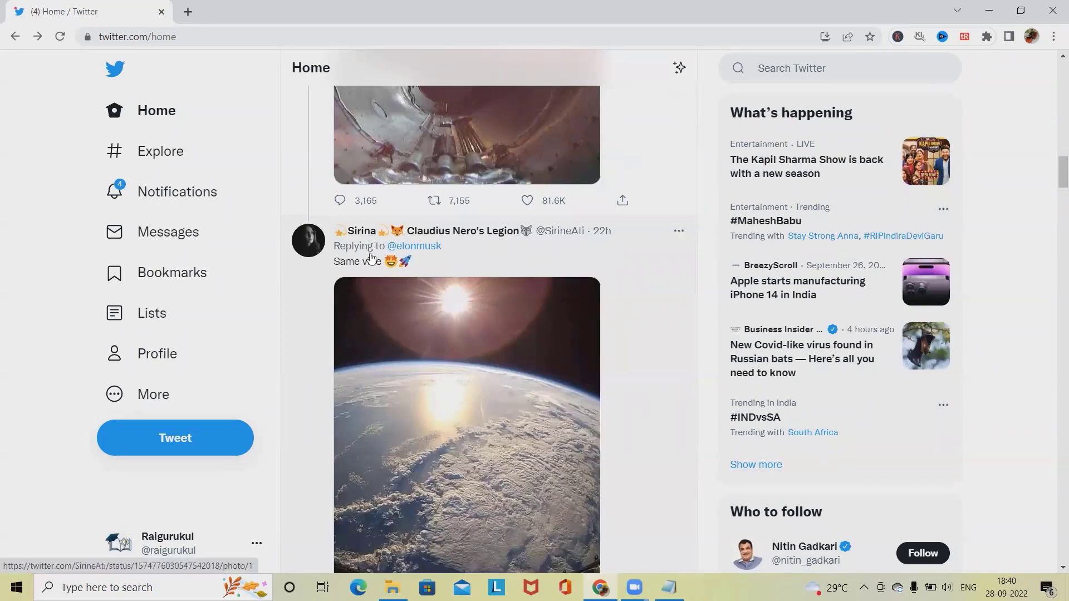
scroll(432, 442, down, 2)
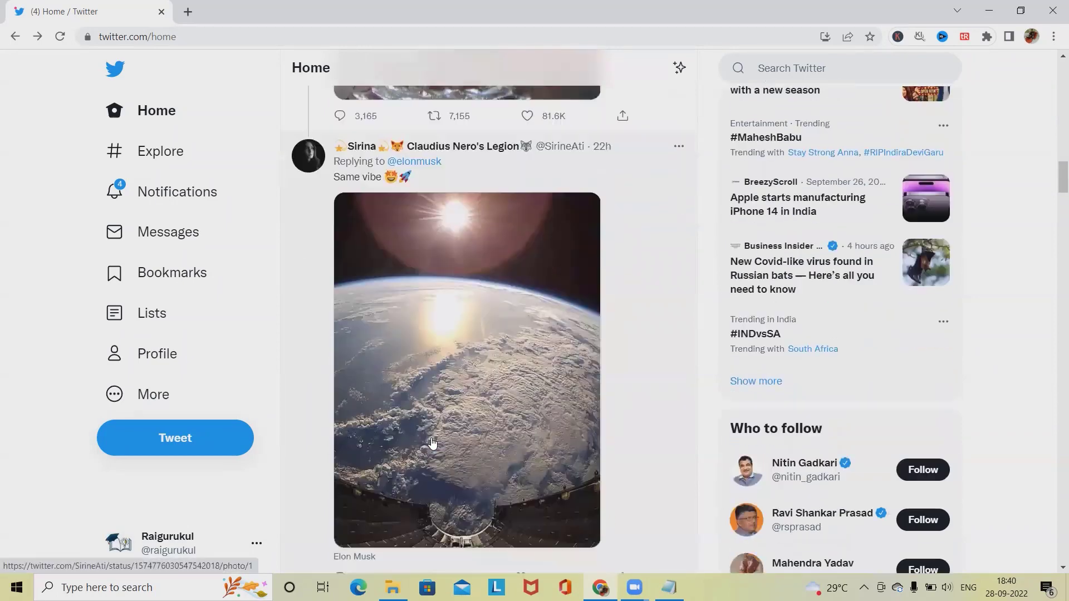
scroll(432, 443, down, 2)
scroll(457, 429, up, 4)
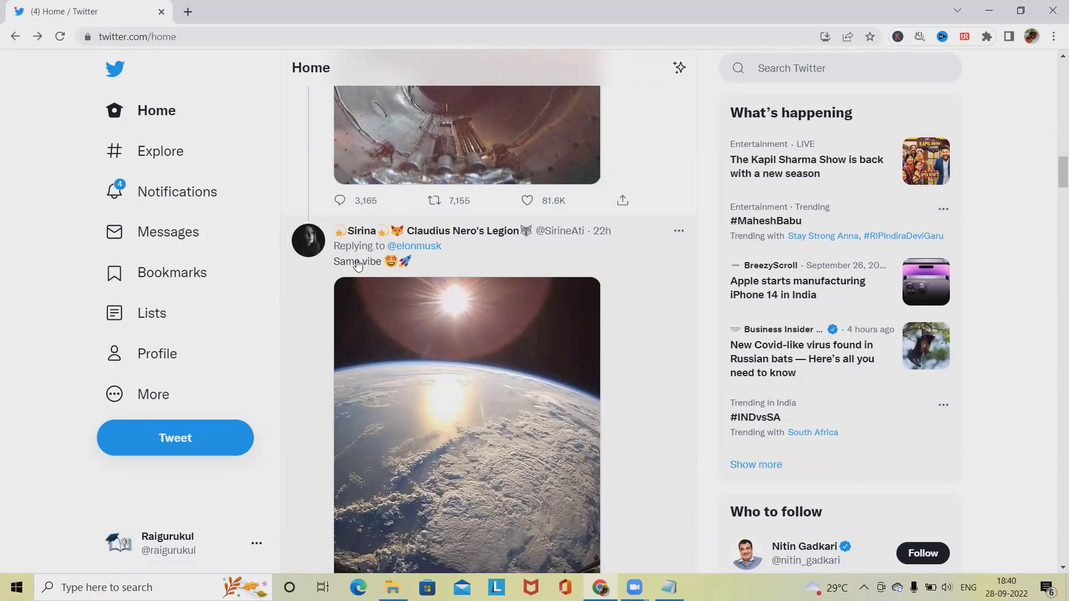
scroll(381, 332, down, 5)
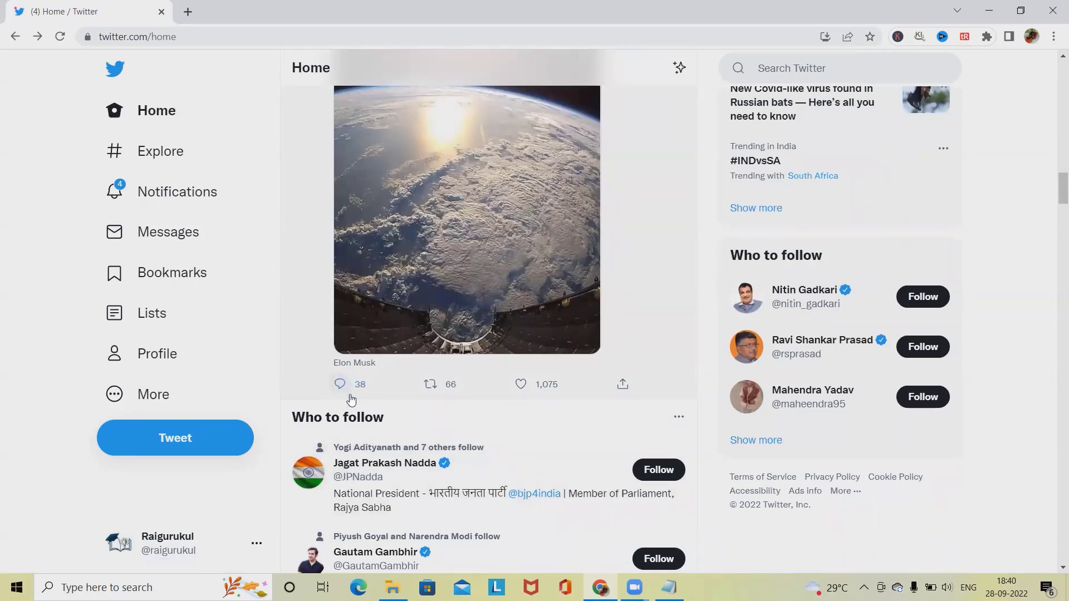
click(433, 386)
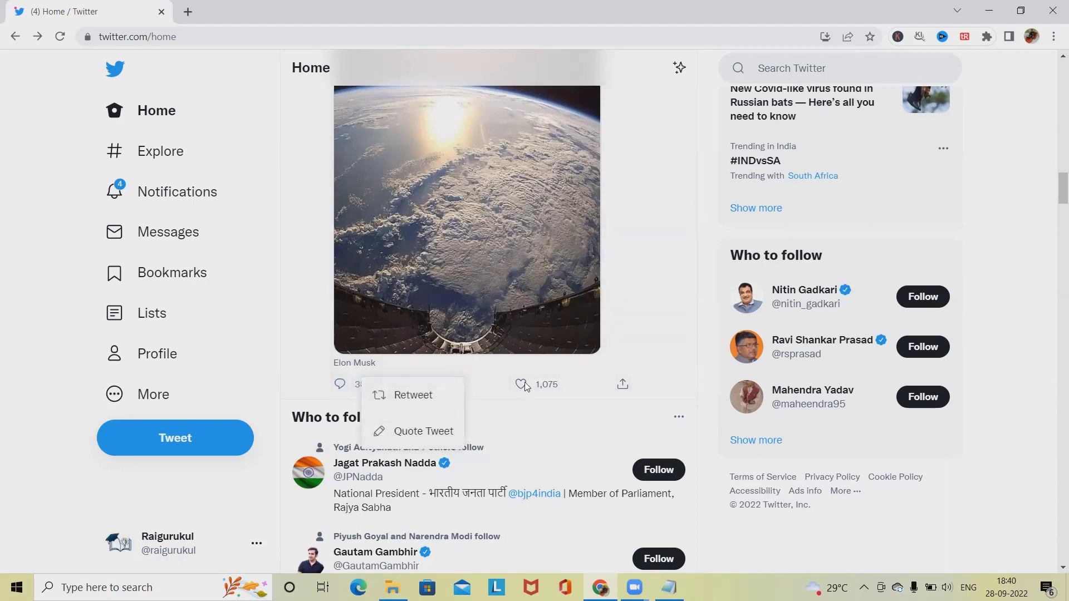
click(623, 386)
click(623, 385)
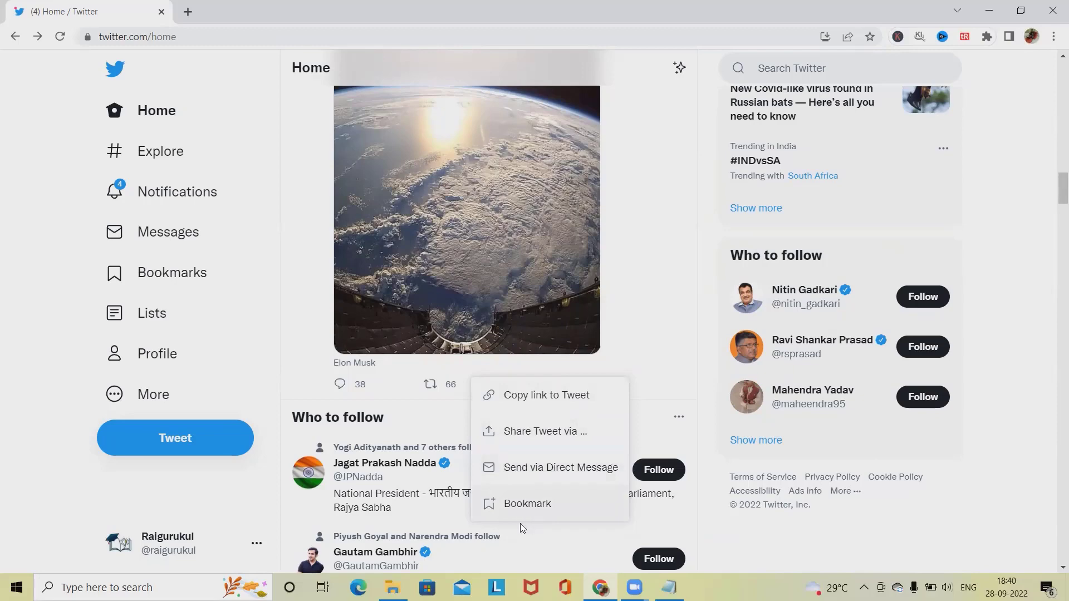
scroll(546, 367, up, 2)
scroll(557, 403, down, 10)
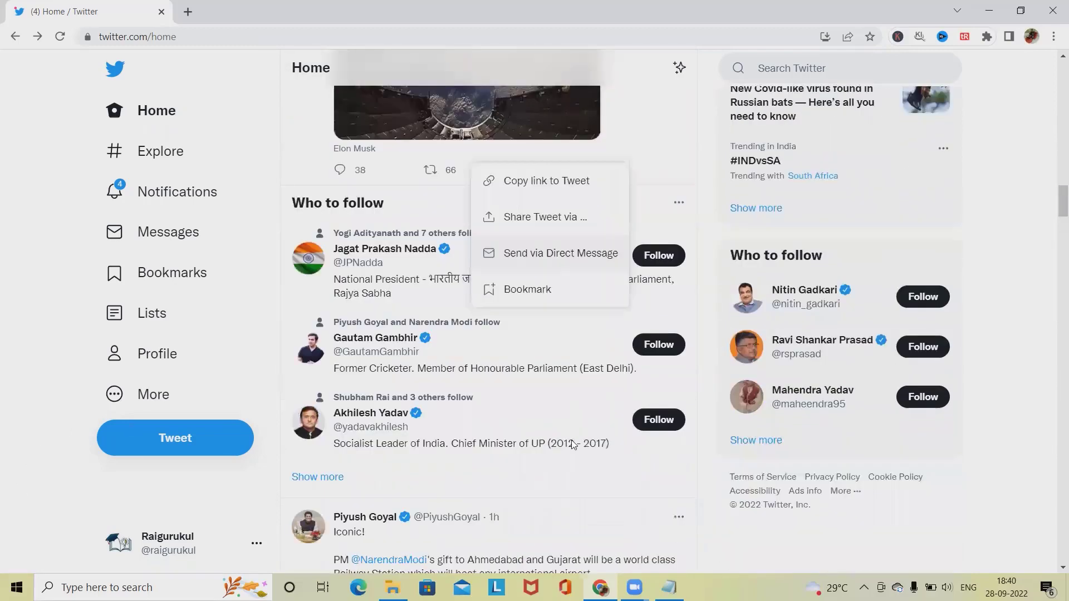
scroll(447, 205, up, 2)
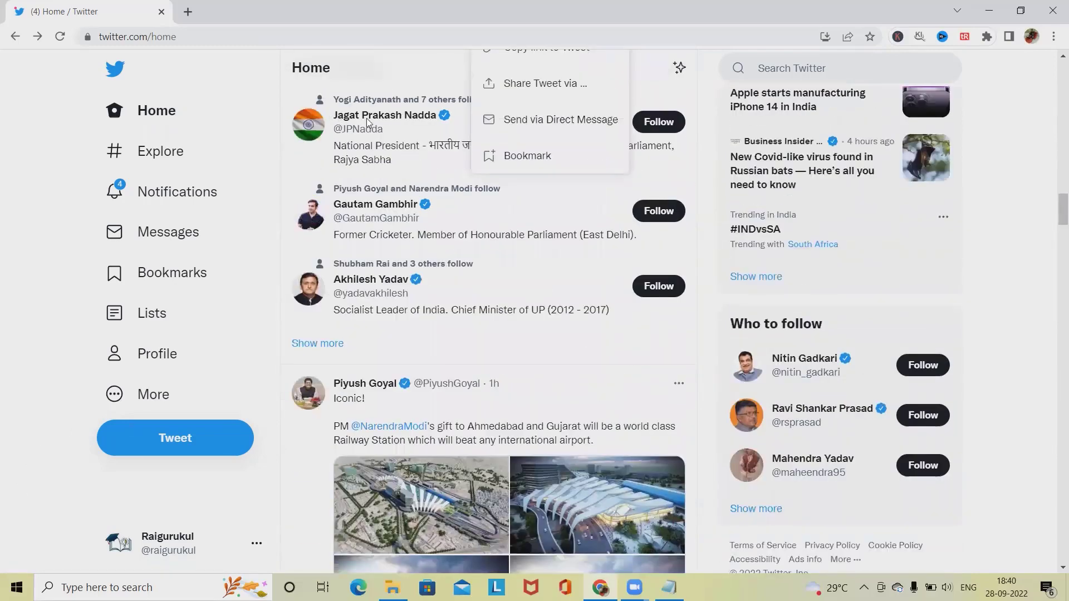
click(649, 146)
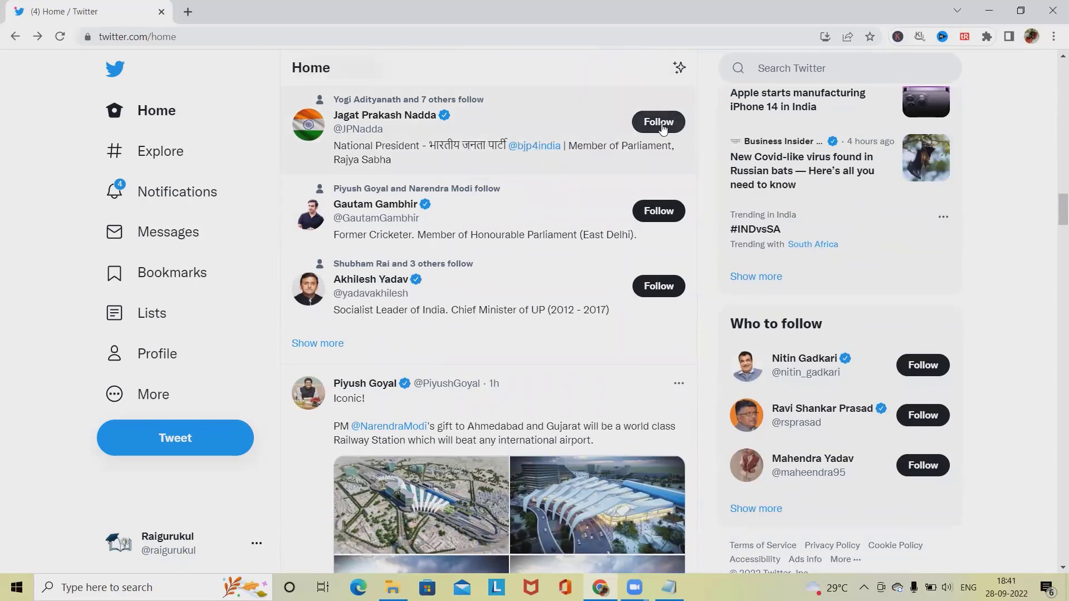
click(662, 123)
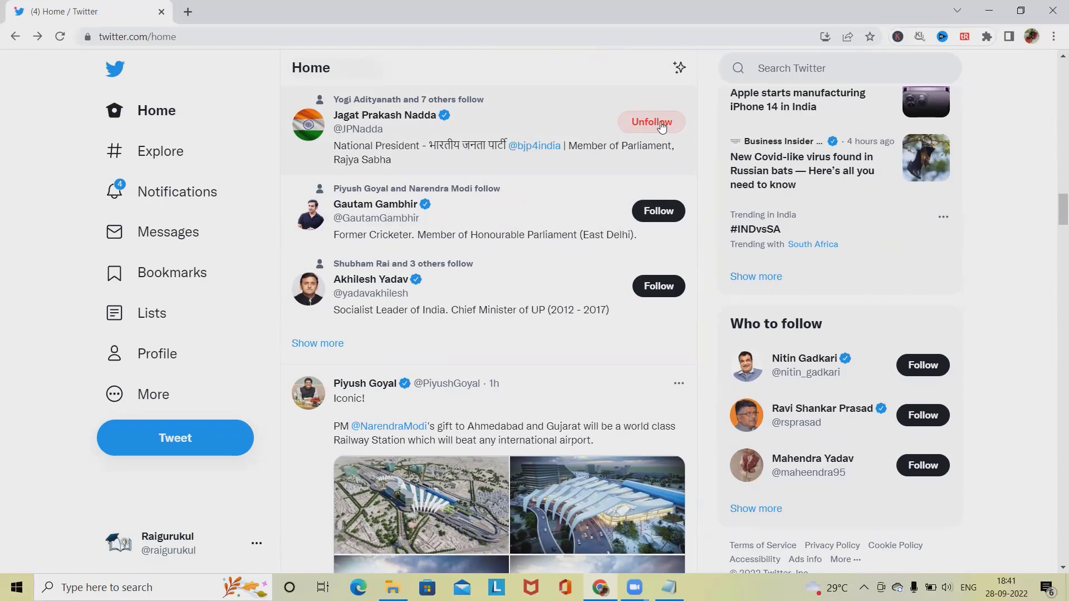
click(661, 128)
click(527, 341)
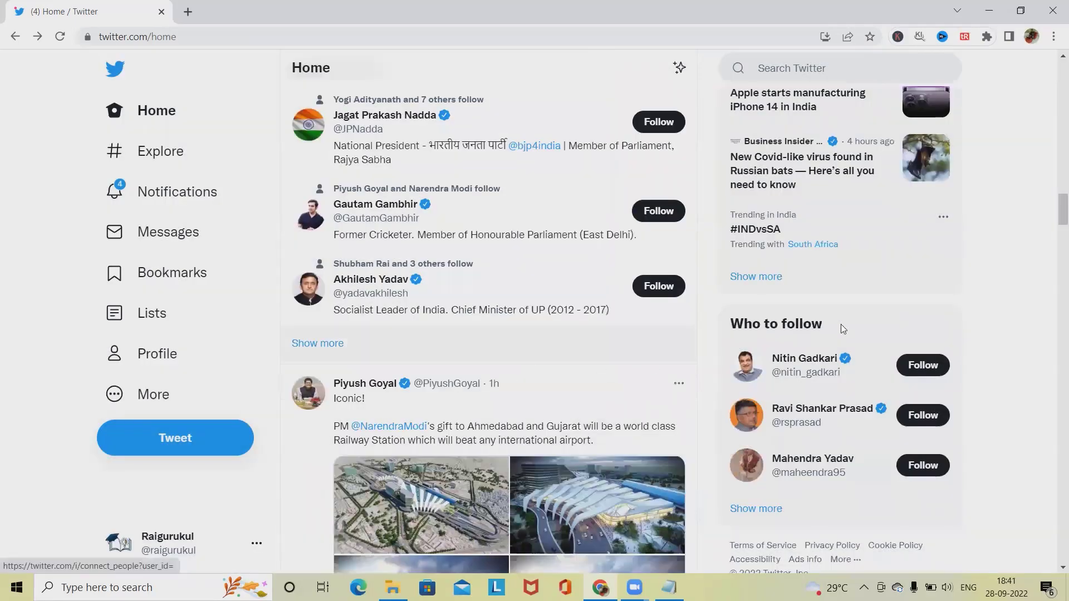
scroll(371, 429, down, 10)
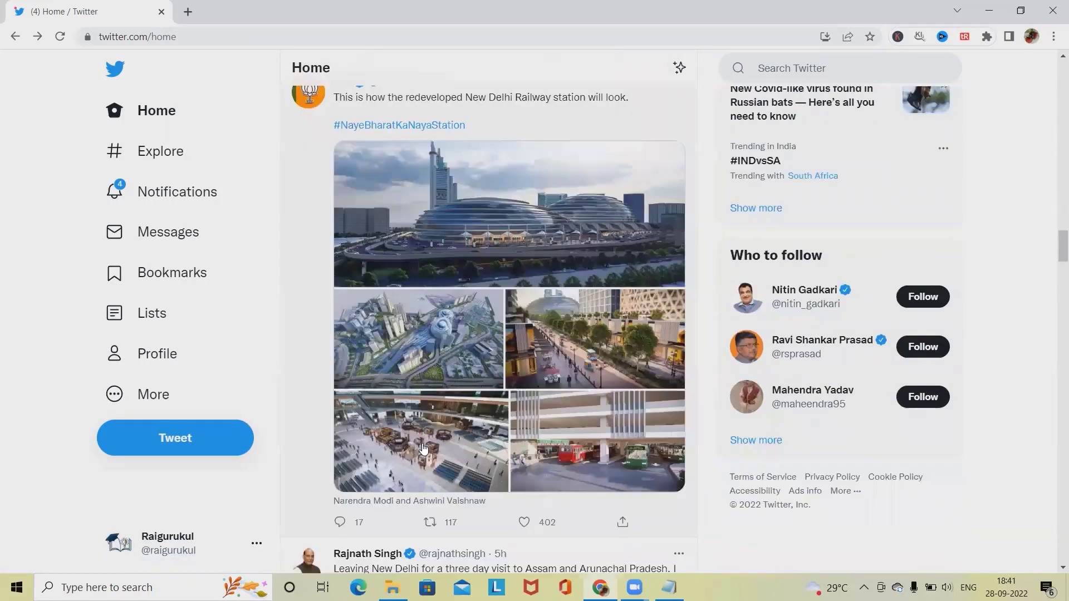
scroll(423, 447, down, 15)
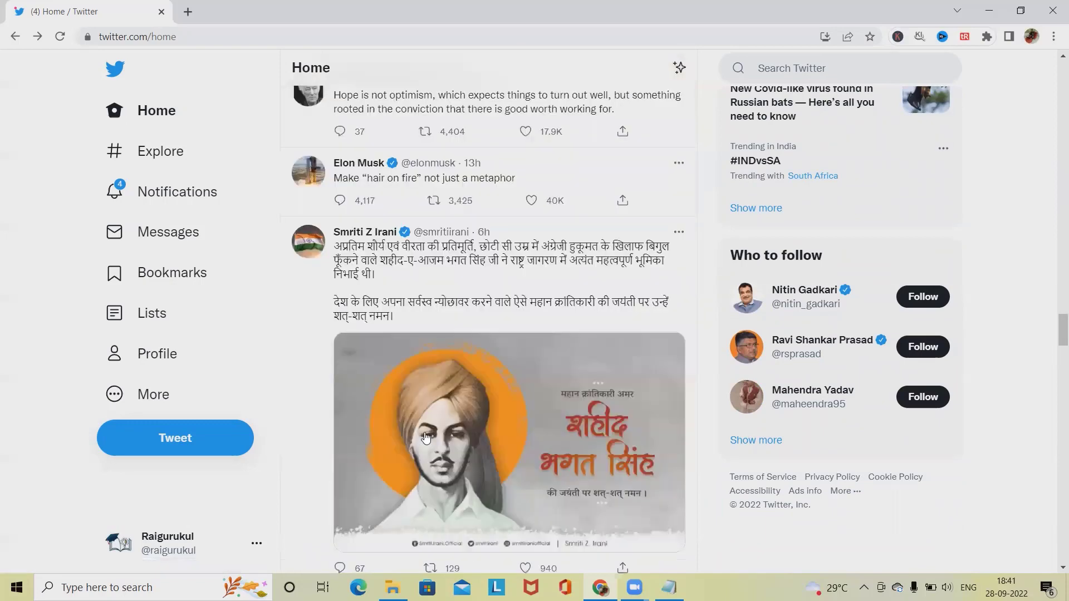
scroll(426, 438, down, 3)
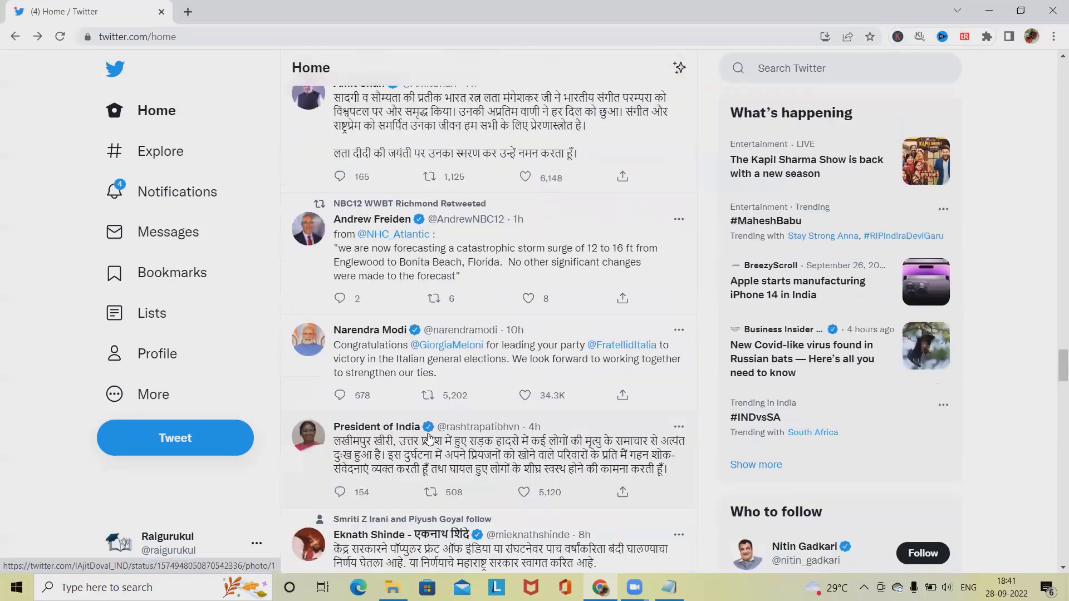
scroll(434, 448, up, 10)
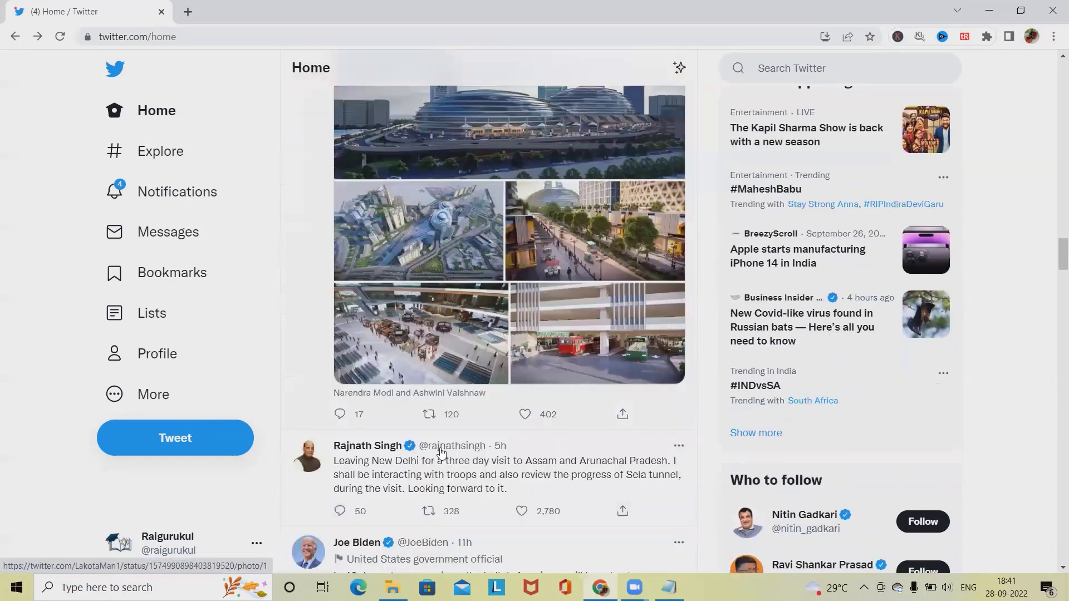
scroll(442, 452, up, 10)
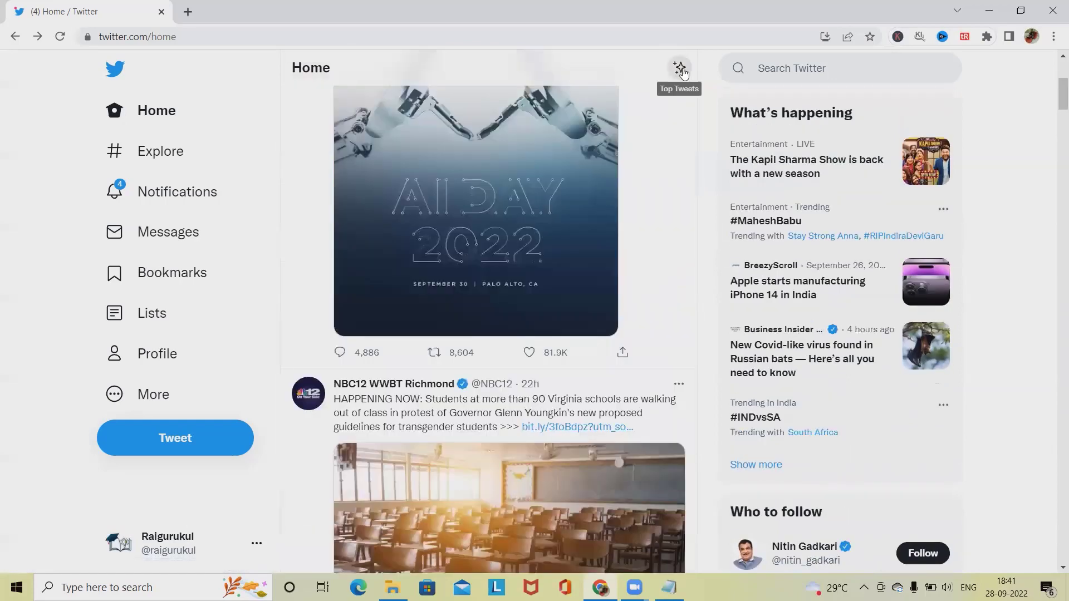
click(681, 69)
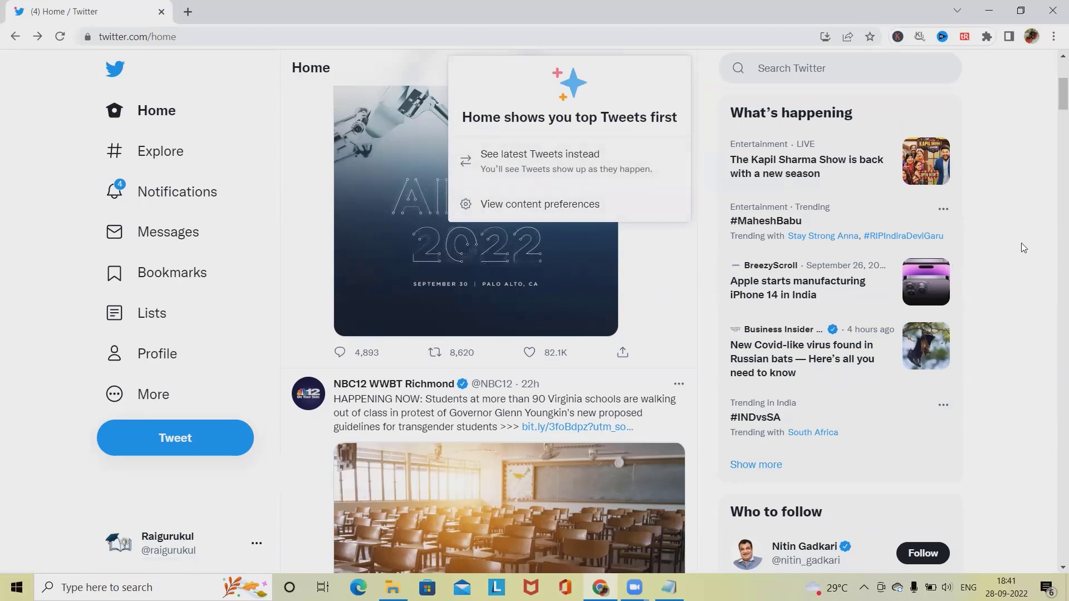
scroll(1023, 248, up, 5)
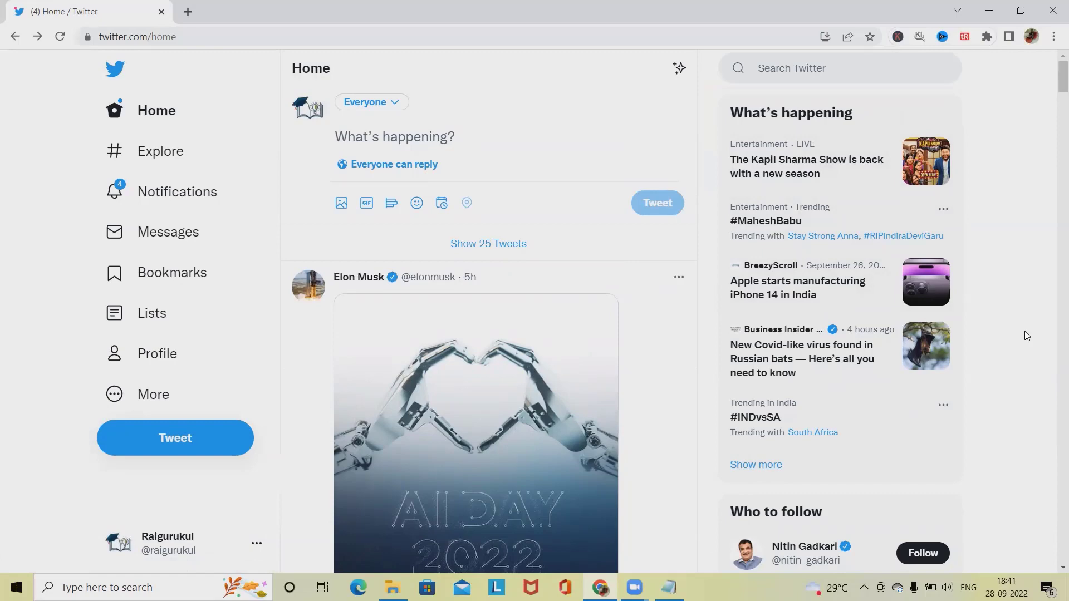
- Scroll through the home feed, then open the Search Twitter box
scroll(812, 251, down, 6)
scroll(774, 366, down, 6)
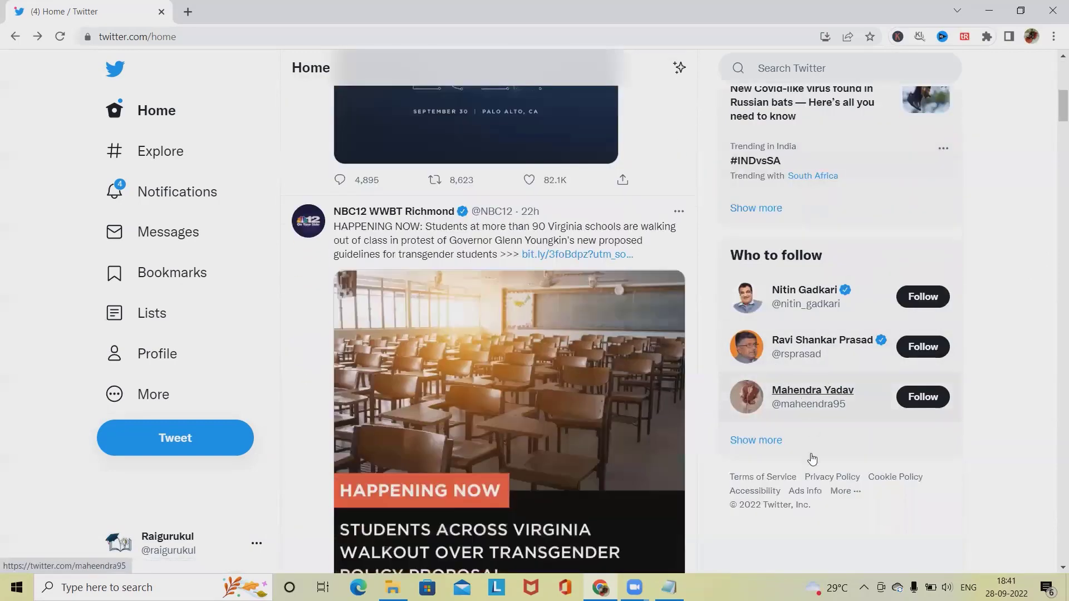
scroll(754, 535, up, 2)
scroll(757, 535, down, 2)
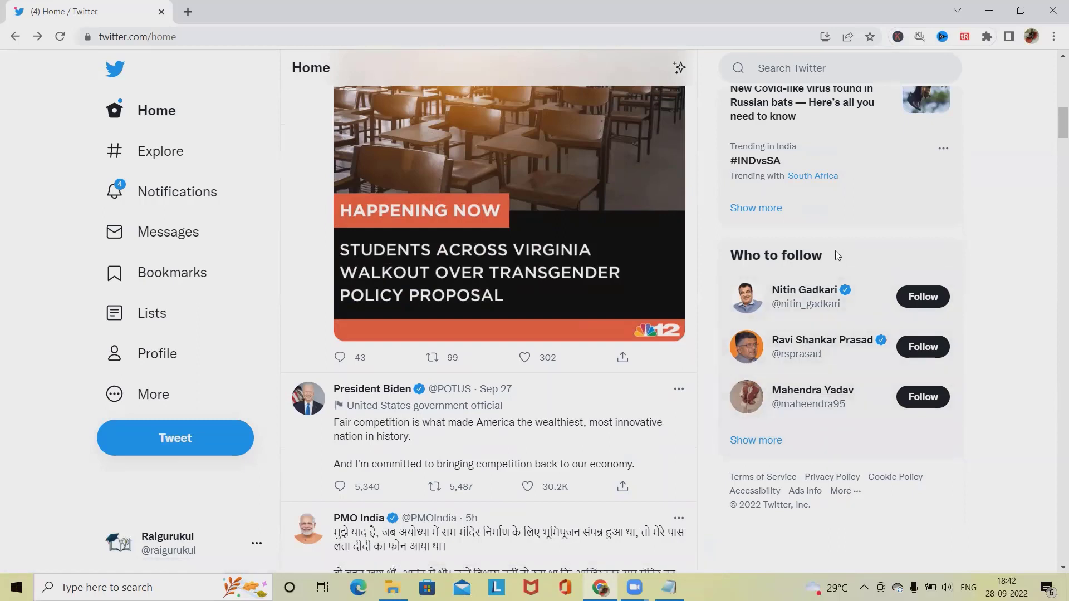
scroll(868, 521, up, 1)
scroll(761, 355, up, 1)
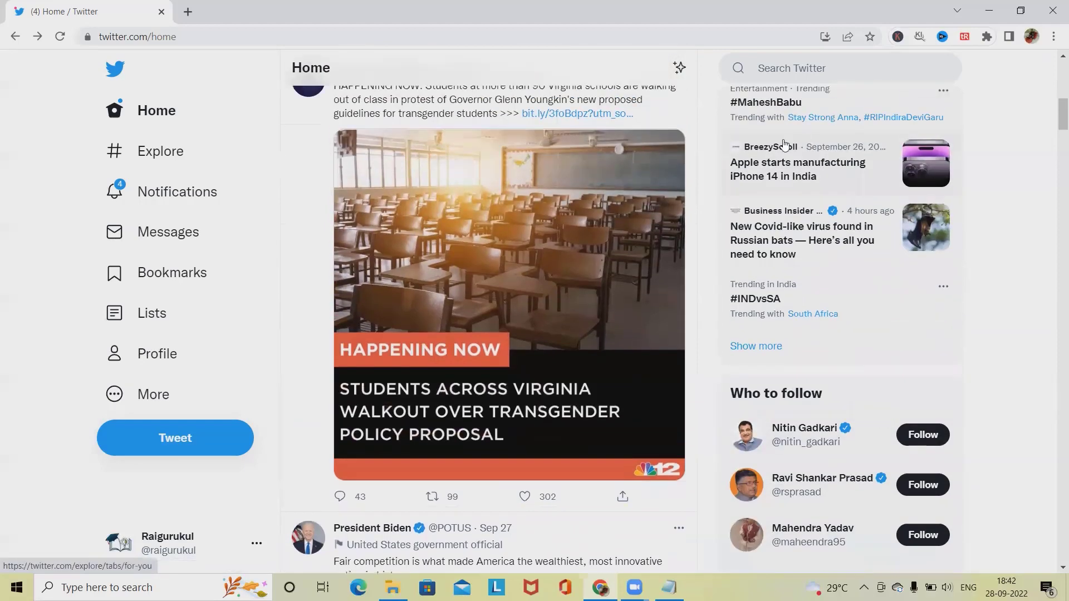
click(802, 69)
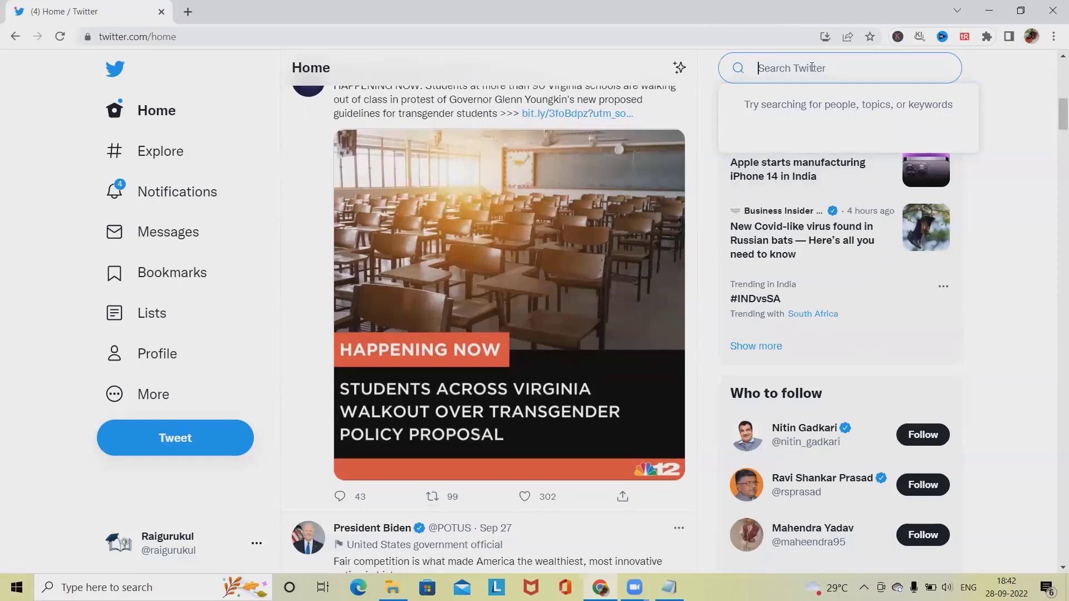
- Search for 'tech' and browse the suggested results
text(tech)
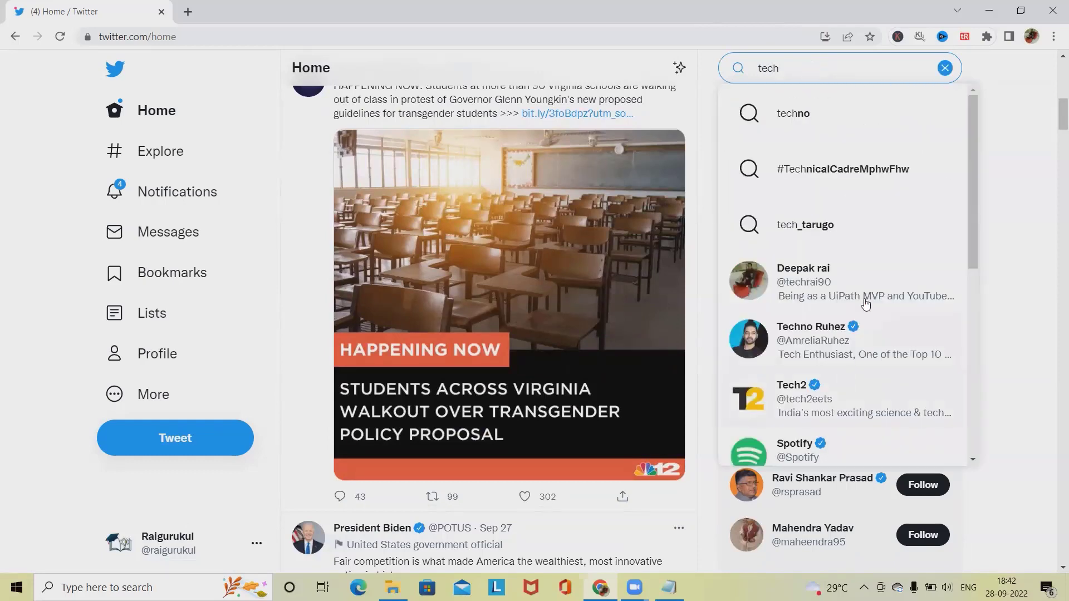
scroll(868, 295, down, 8)
scroll(879, 316, up, 8)
double_click(756, 70)
scroll(891, 267, down, 6)
scroll(881, 396, down, 2)
scroll(914, 384, up, 8)
- Clear the 'tech' search term and close the search suggestions
click(1044, 357)
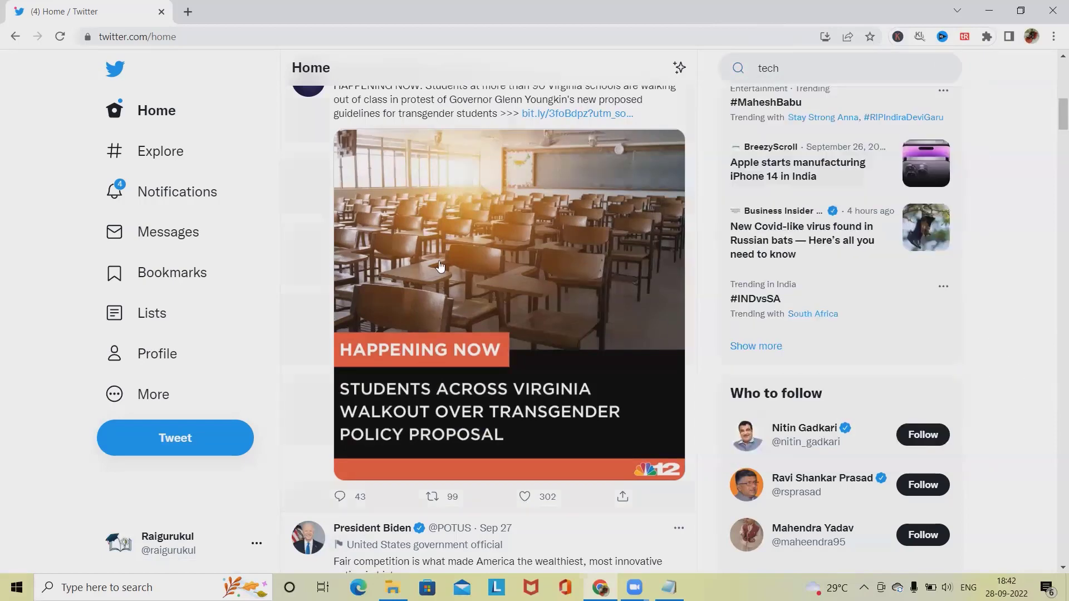
click(936, 73)
click(943, 69)
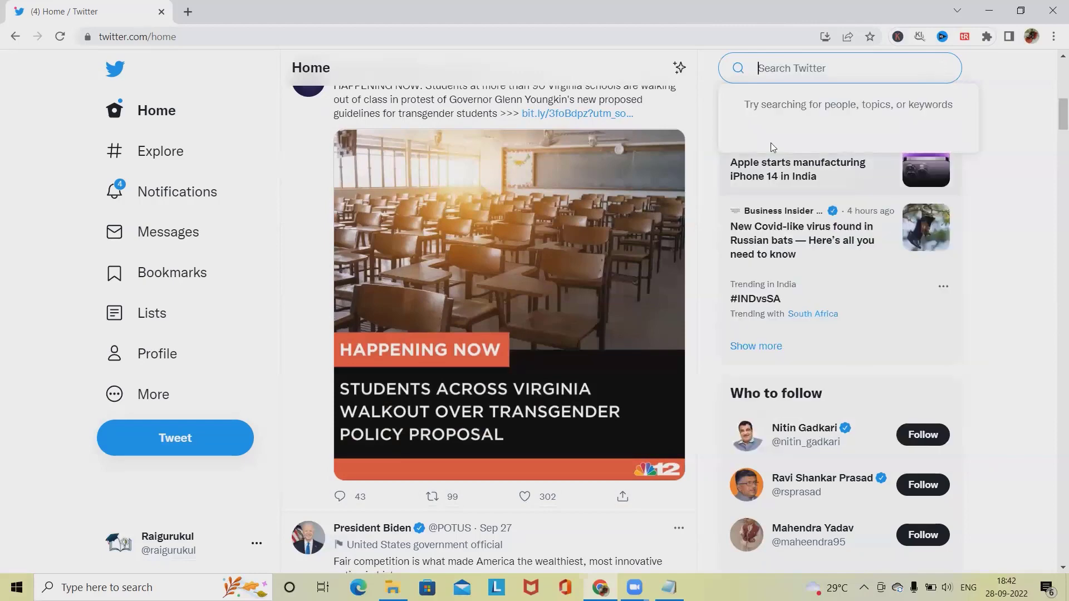
click(1008, 170)
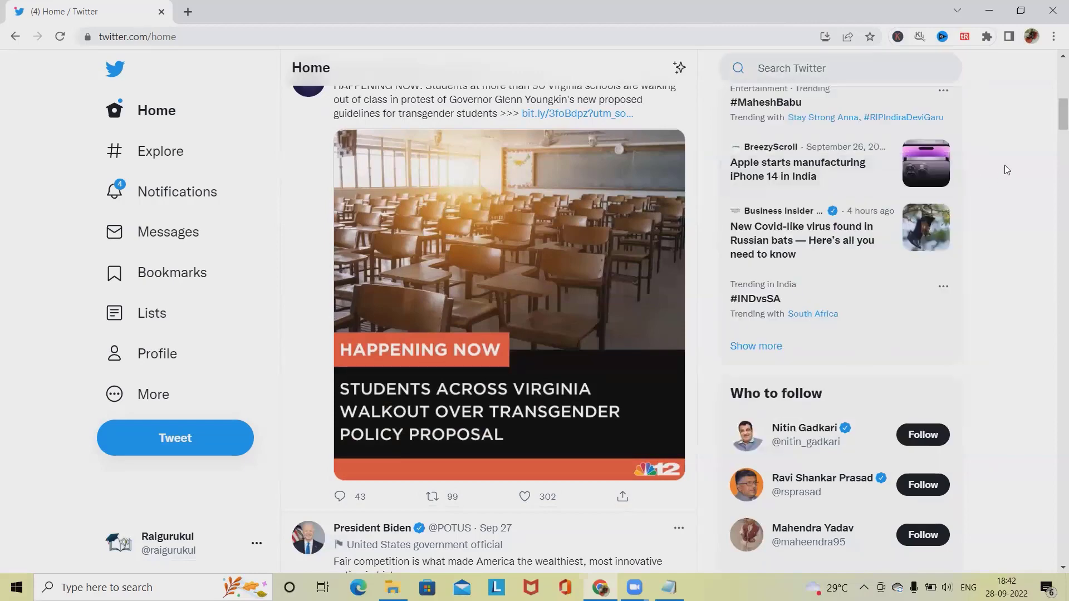
- Open Explore and browse its Trending, News, Sports and Entertainment tabs
click(176, 150)
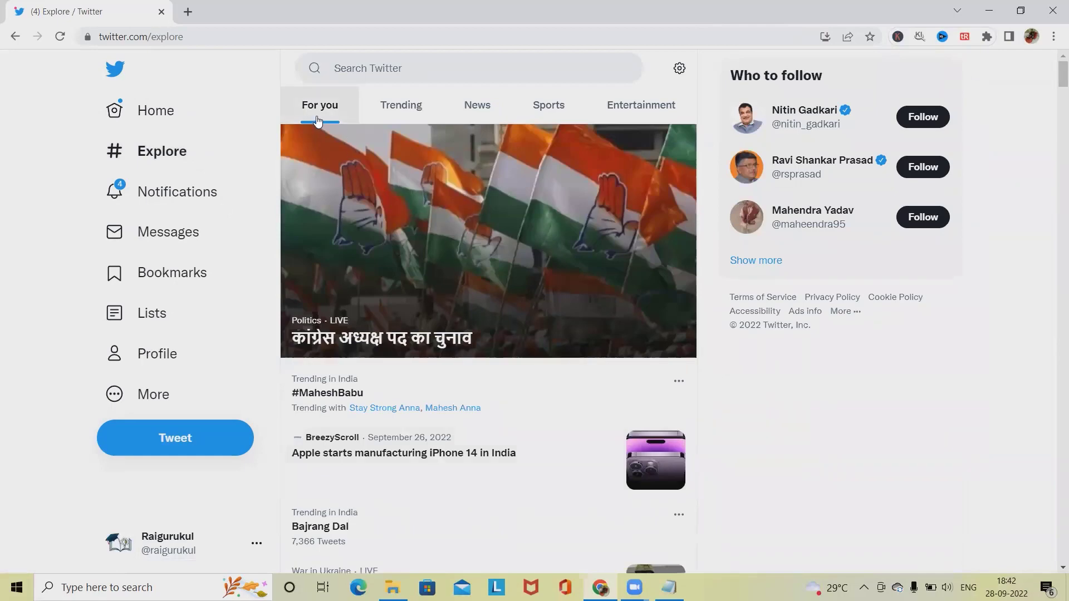
scroll(367, 308, down, 7)
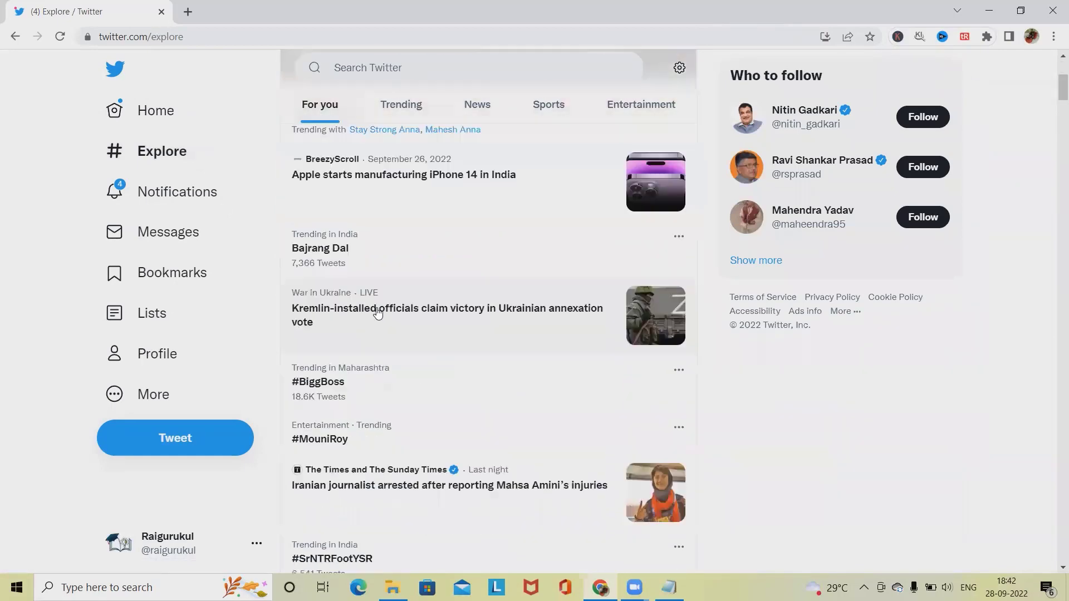
scroll(401, 300, up, 7)
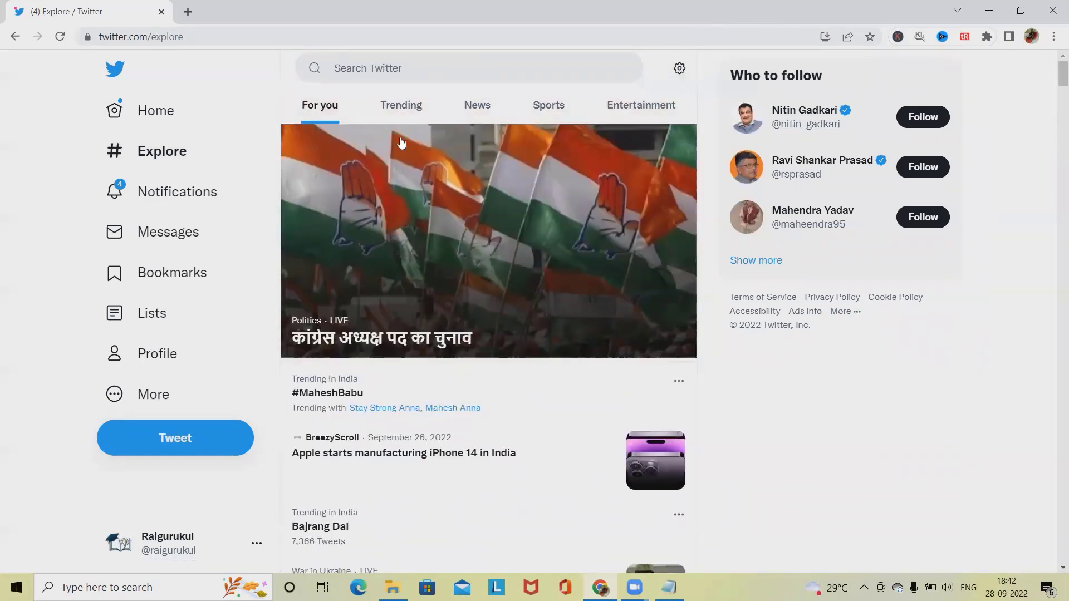
click(404, 110)
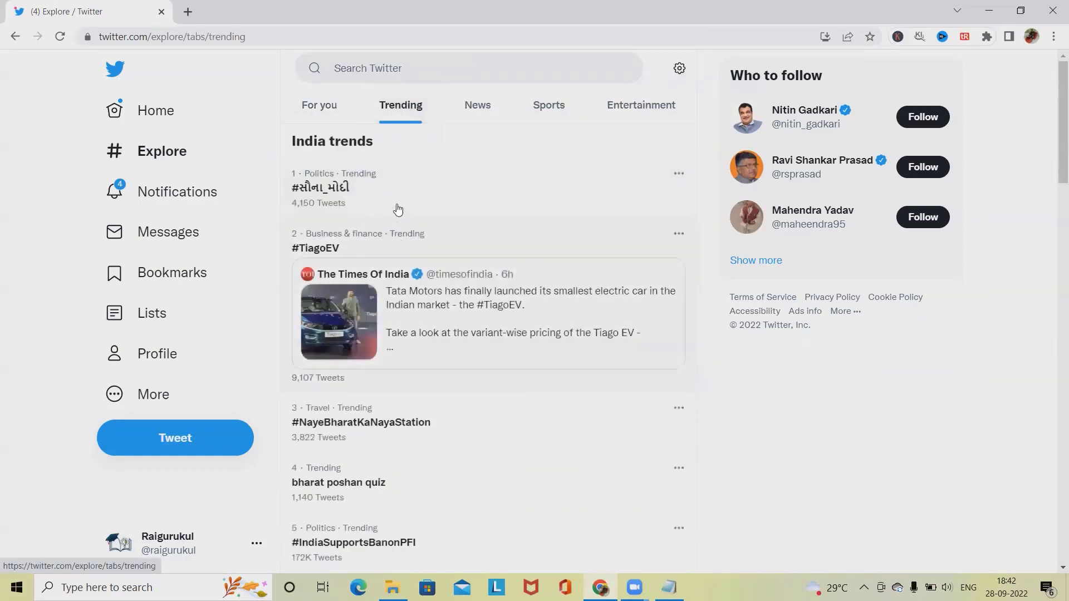
click(483, 114)
click(545, 109)
click(637, 122)
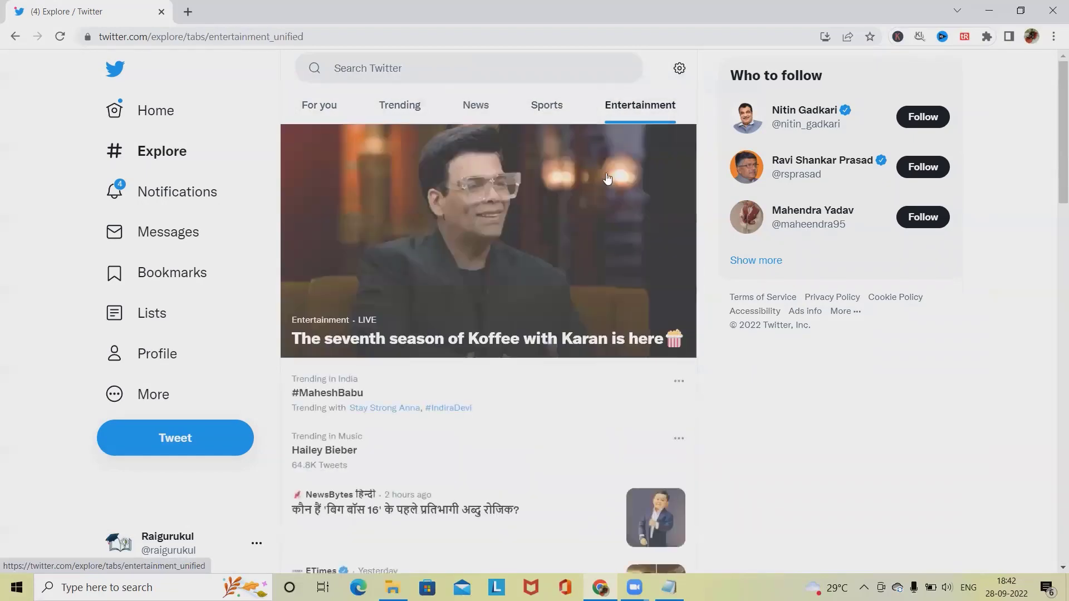
scroll(436, 408, down, 15)
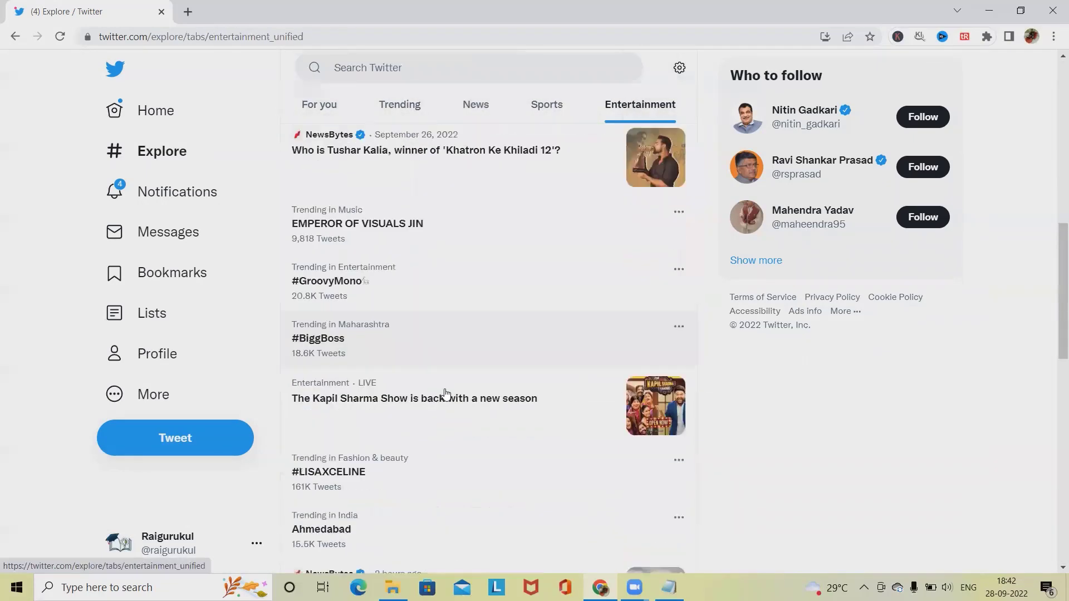
scroll(448, 394, down, 5)
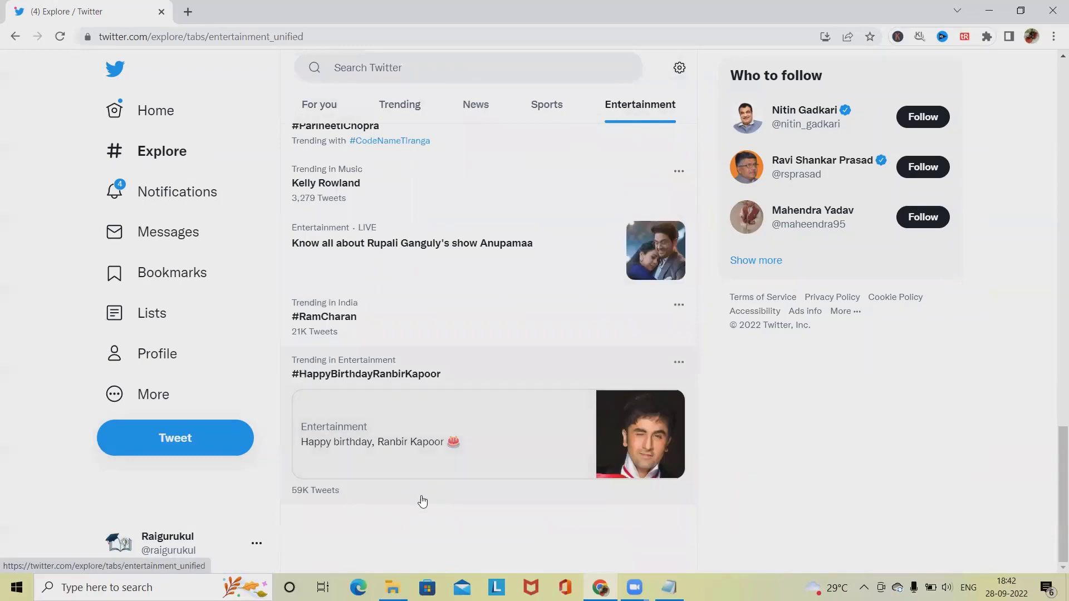
scroll(347, 457, up, 6)
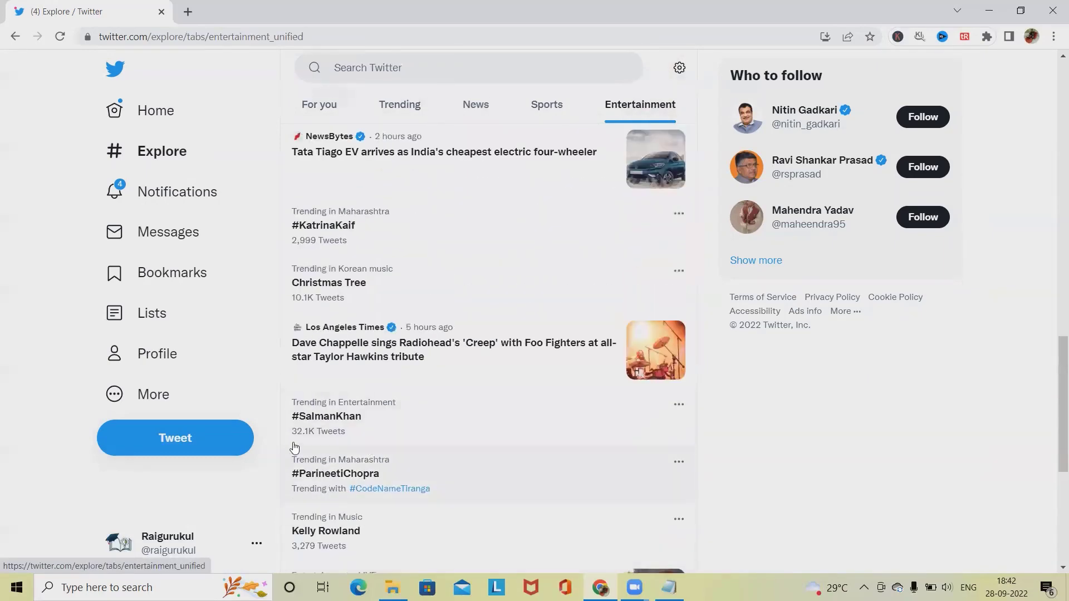
scroll(345, 362, up, 1)
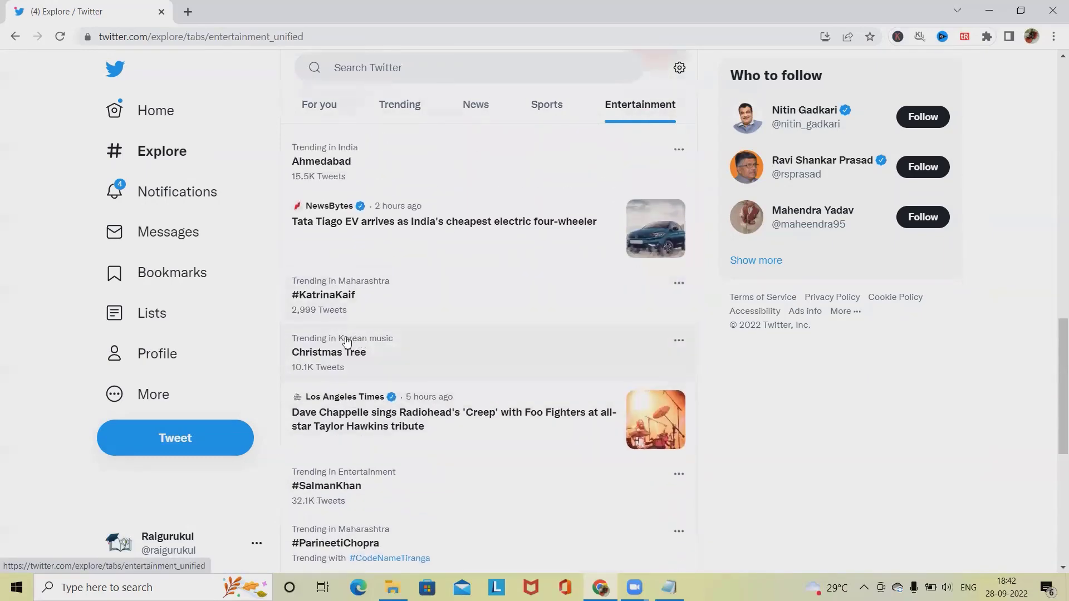
scroll(347, 341, up, 10)
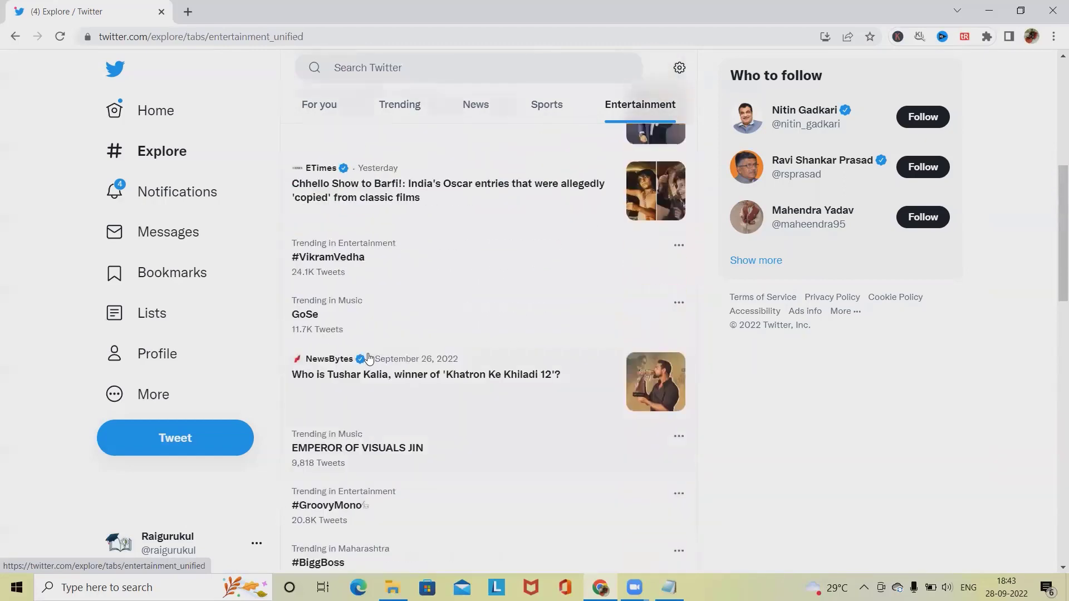
scroll(368, 359, up, 7)
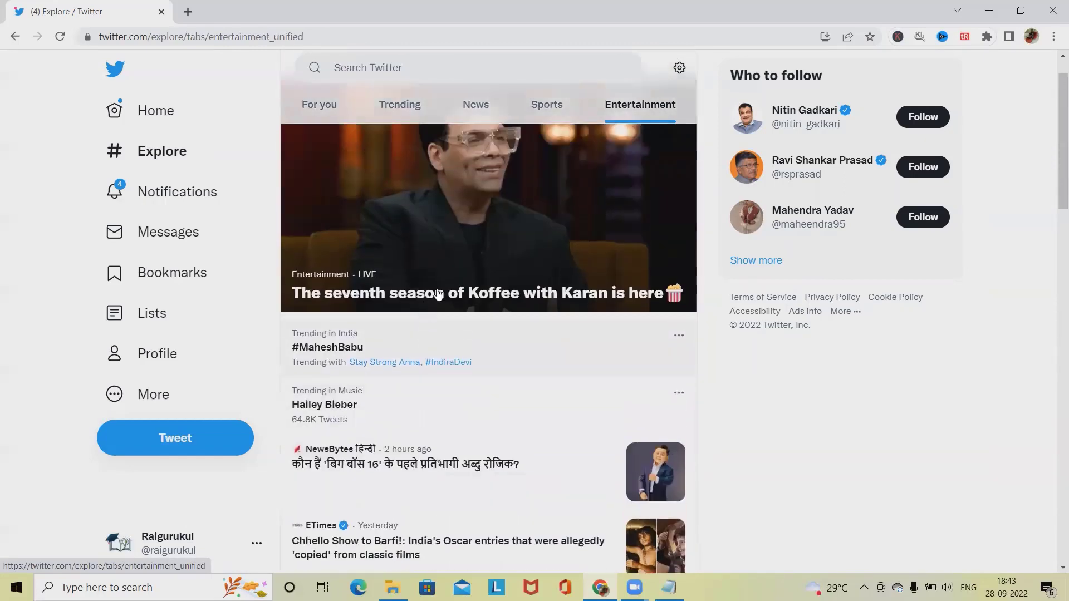
scroll(495, 303, up, 1)
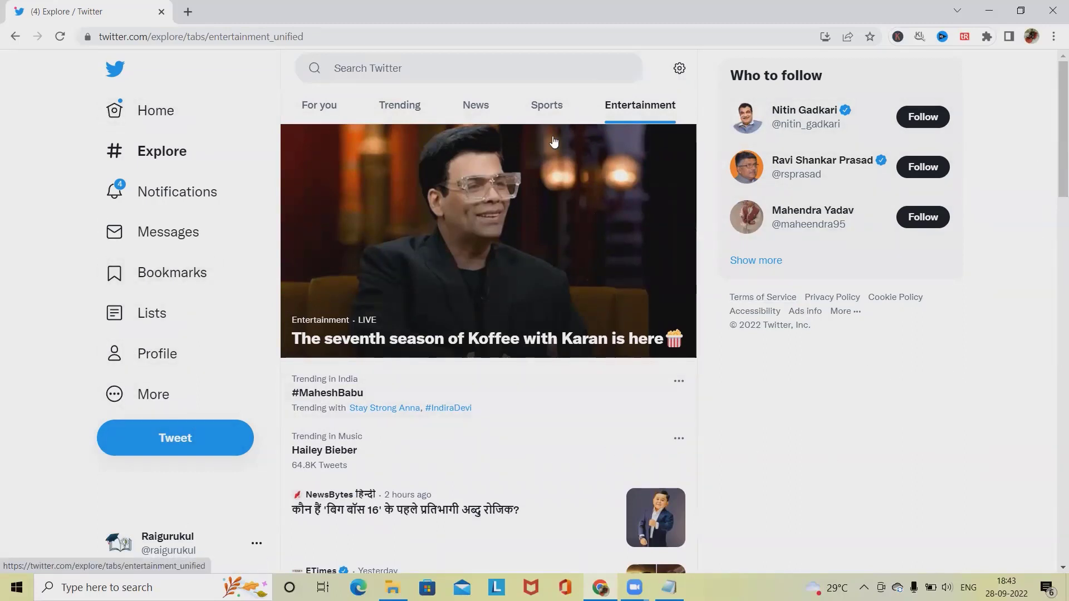
- Return to the Sports tab and open the Explore settings
click(547, 105)
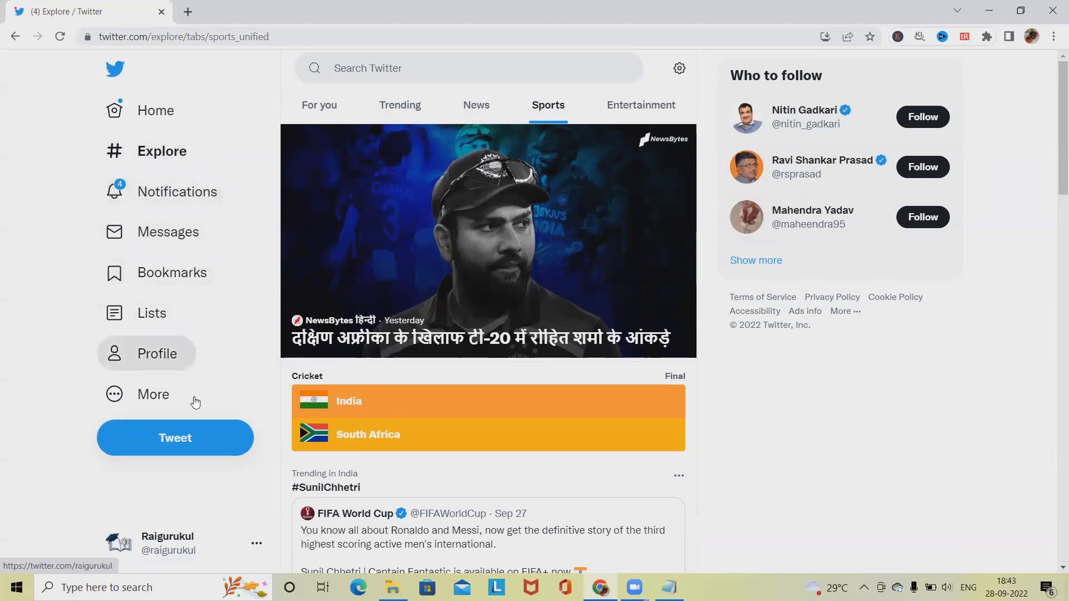
scroll(198, 416, down, 10)
scroll(449, 262, up, 10)
scroll(471, 356, down, 10)
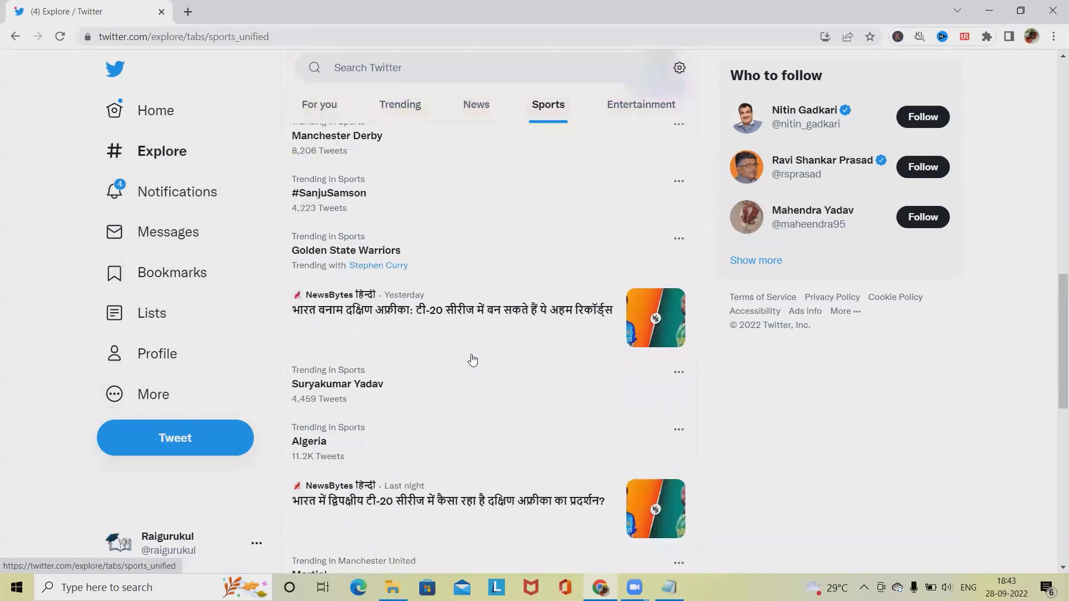
click(681, 68)
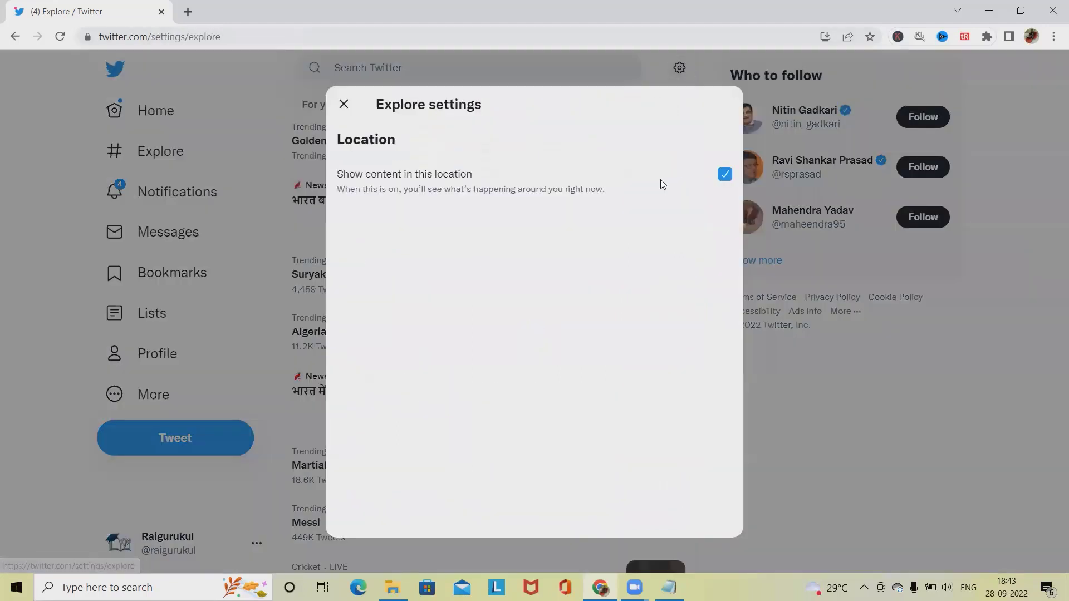
- Close Explore settings and view Notifications, switching to Mentions and back to All
click(345, 106)
click(190, 204)
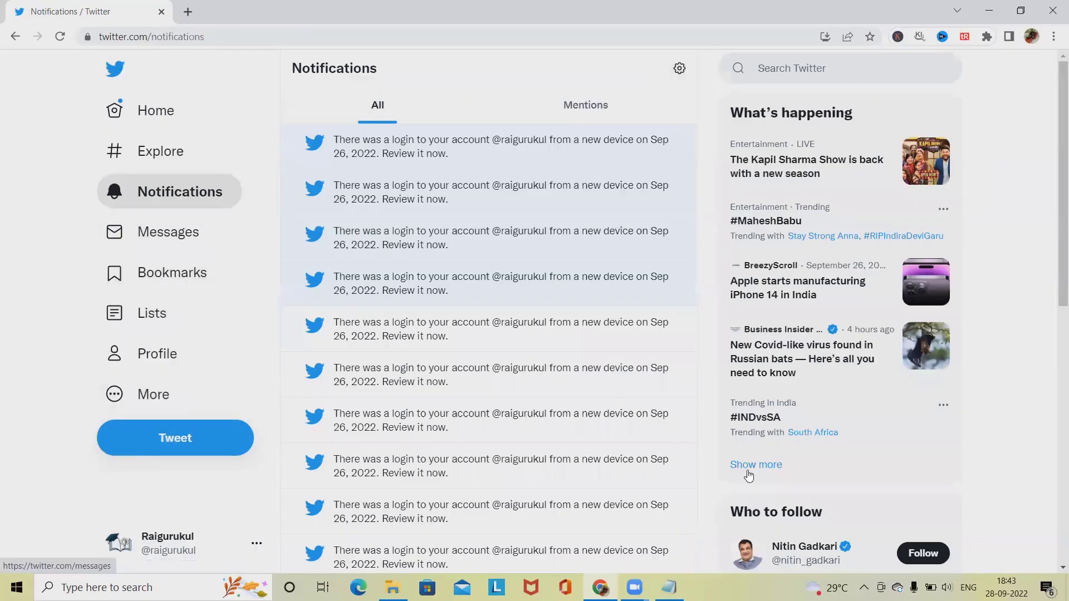
scroll(510, 352, down, 8)
scroll(509, 366, up, 8)
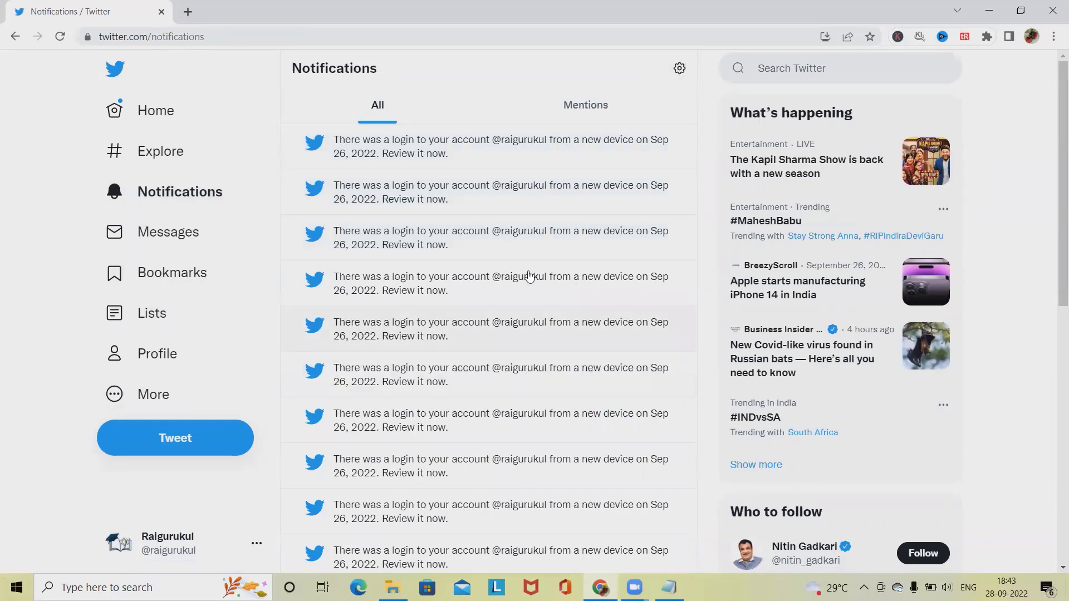
click(587, 109)
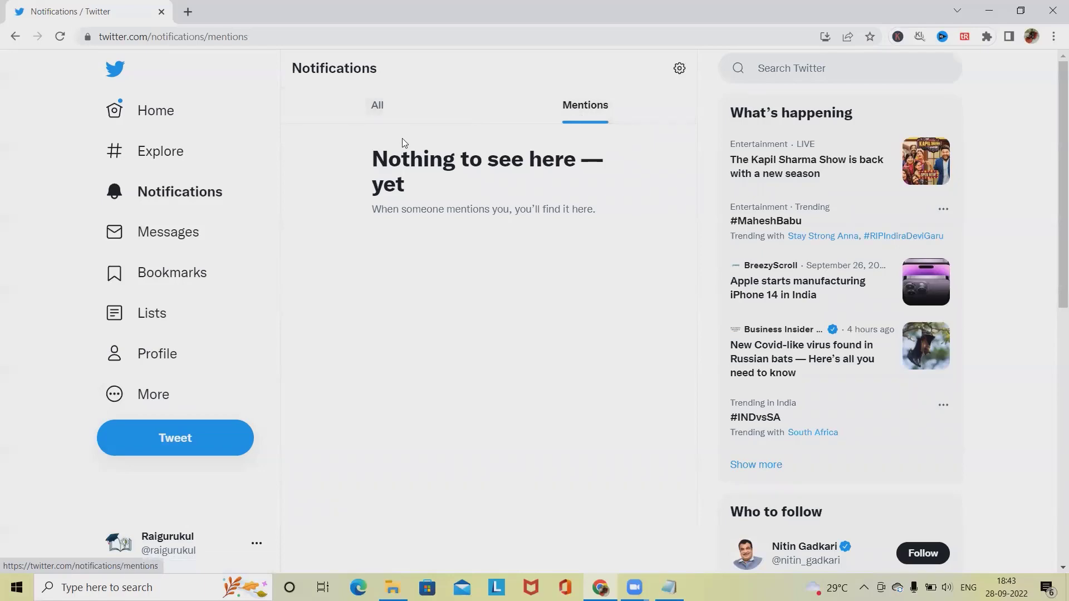
click(375, 100)
scroll(584, 386, down, 1)
scroll(585, 388, down, 4)
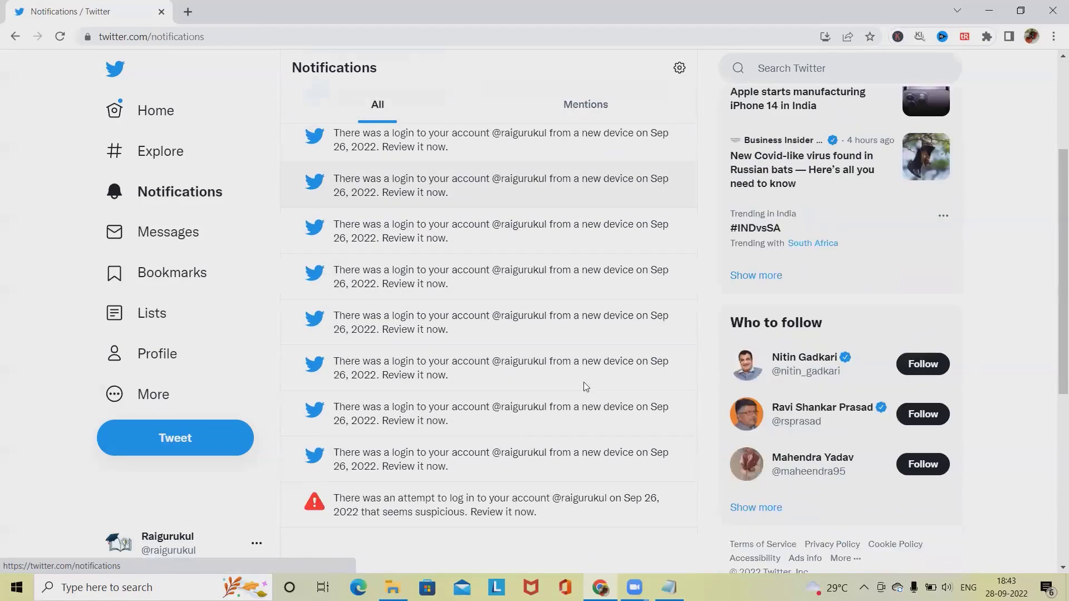
scroll(585, 389, up, 5)
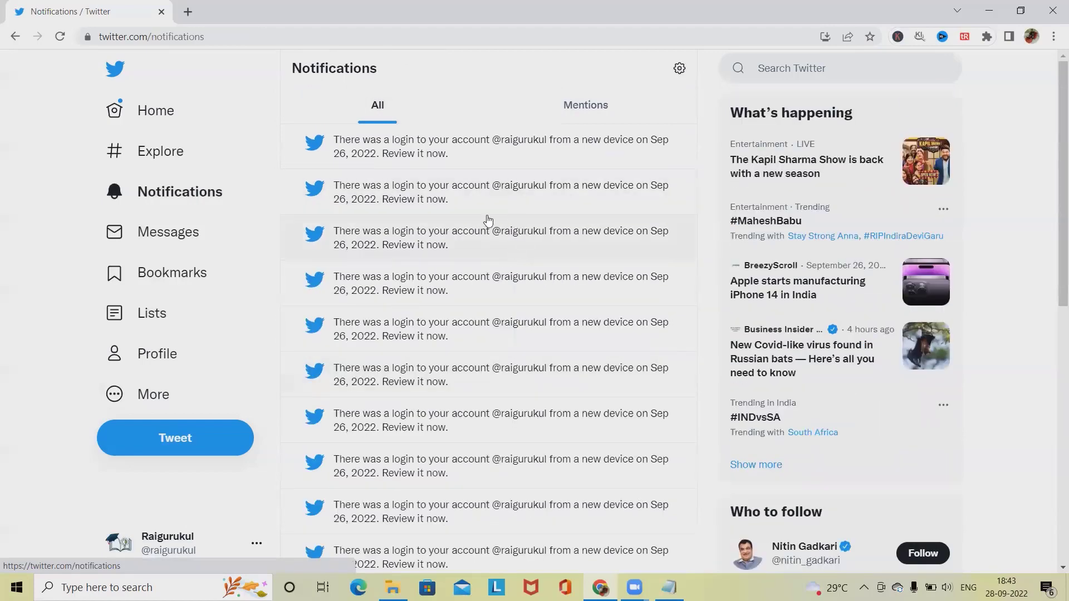
- Open a new-device login notification and dismiss its alert with Got it
click(499, 198)
scroll(480, 360, down, 1)
scroll(483, 365, up, 1)
scroll(485, 368, down, 1)
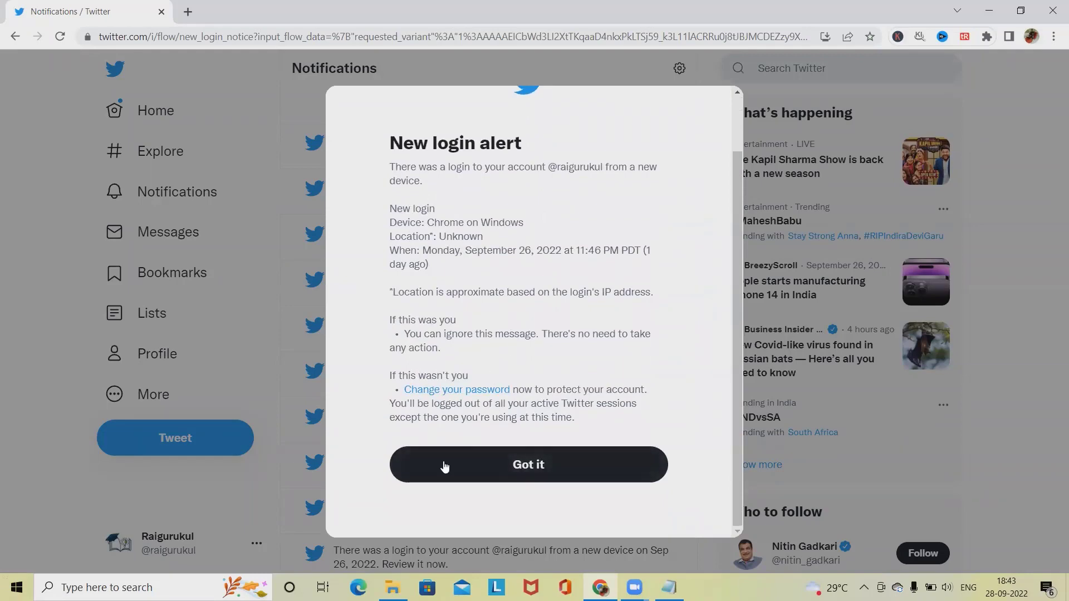
click(475, 477)
scroll(818, 278, down, 5)
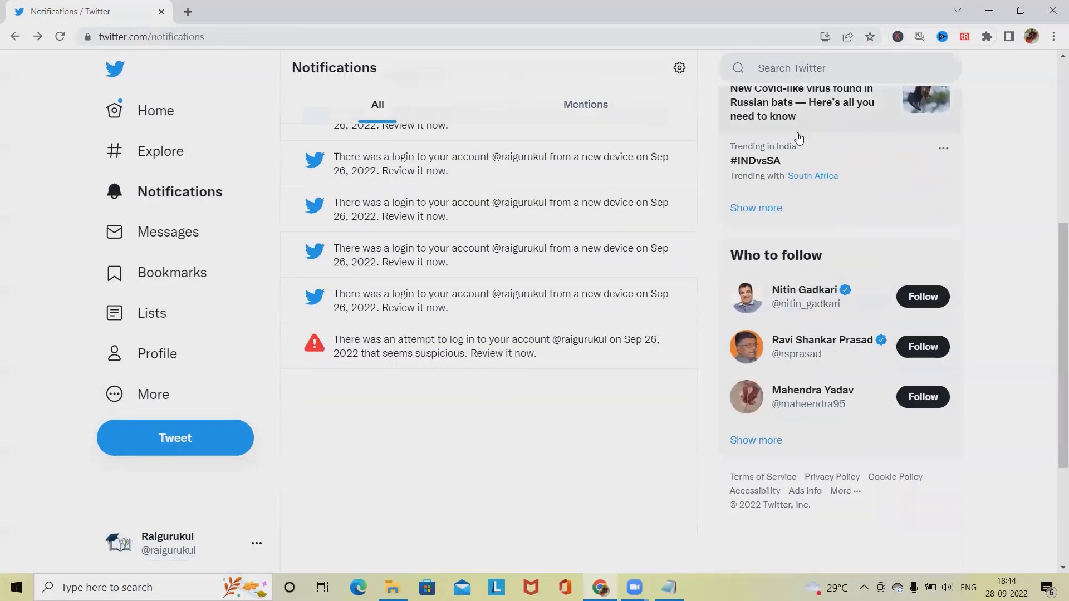
- Try the Messages compose and settings screens, then jump to Bookmarks with the g b shortcut
click(206, 244)
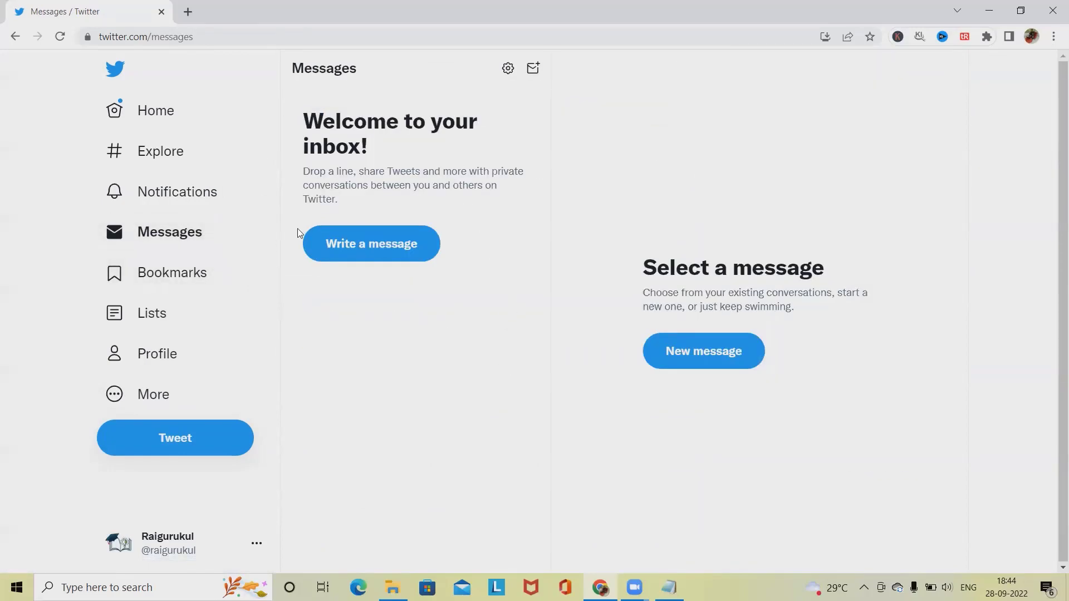
click(365, 254)
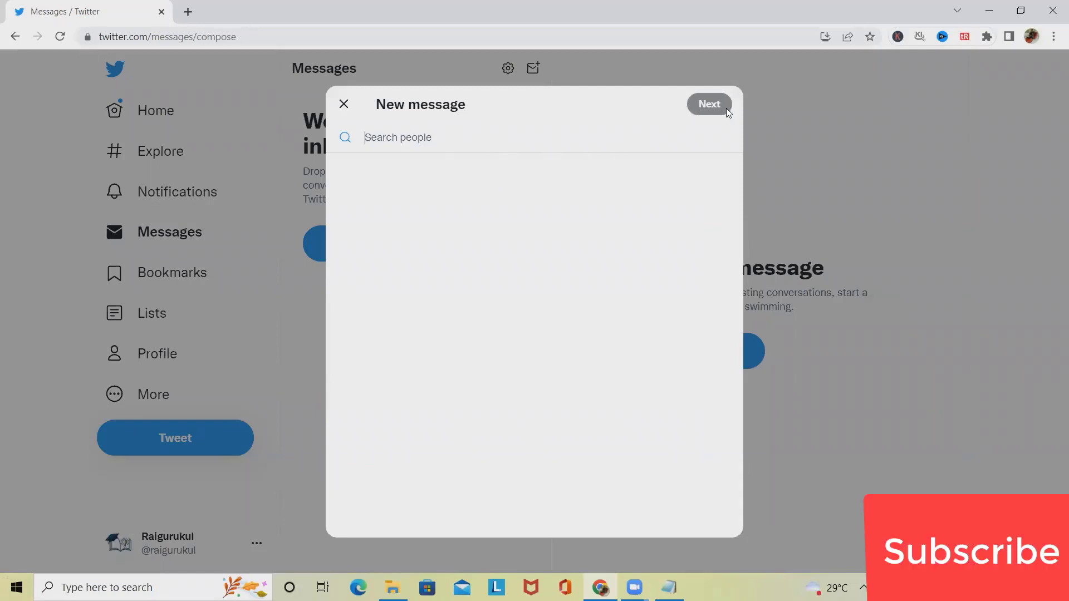
click(344, 104)
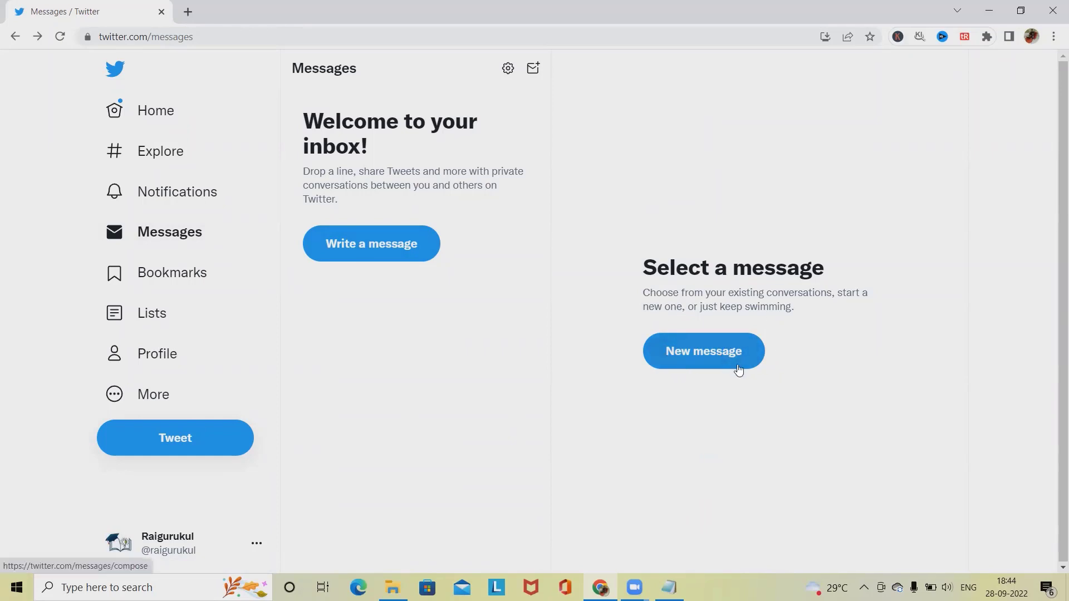
click(508, 70)
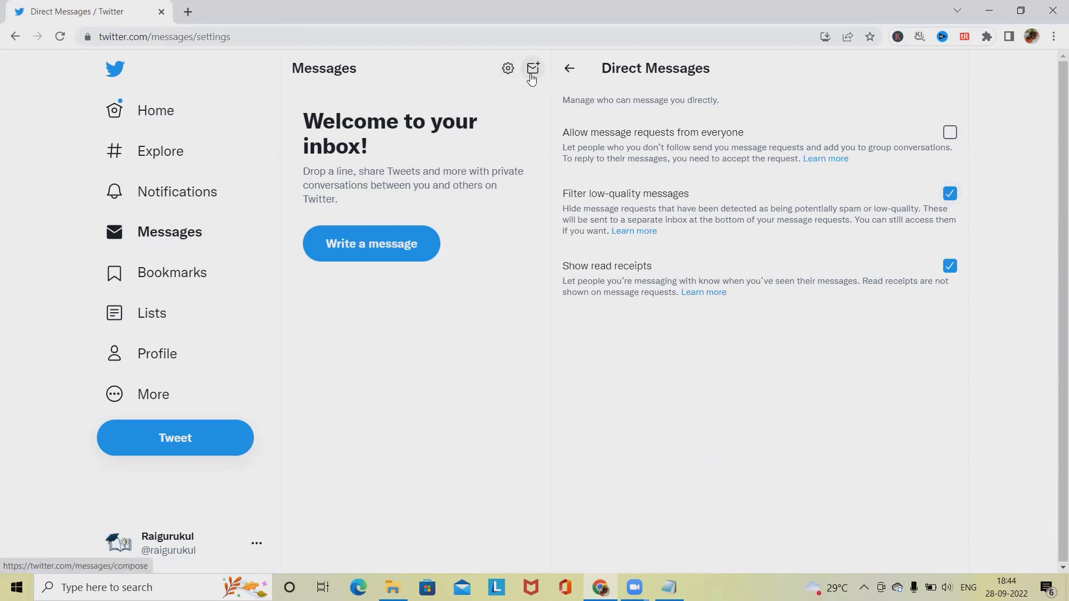
key(g)
key(b)
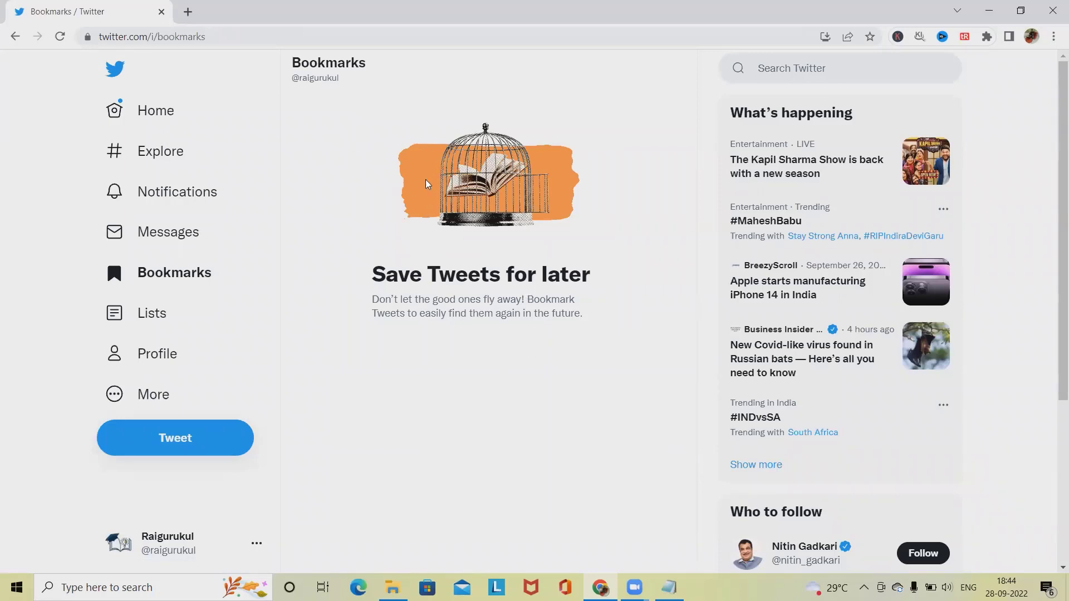
- Select and deselect the Bookmarks empty-state 'Save Tweets for later' heading and description text
scroll(420, 314, down, 1)
scroll(447, 330, down, 4)
scroll(447, 329, up, 5)
drag(372, 274, 616, 277)
click(400, 285)
drag(370, 274, 622, 273)
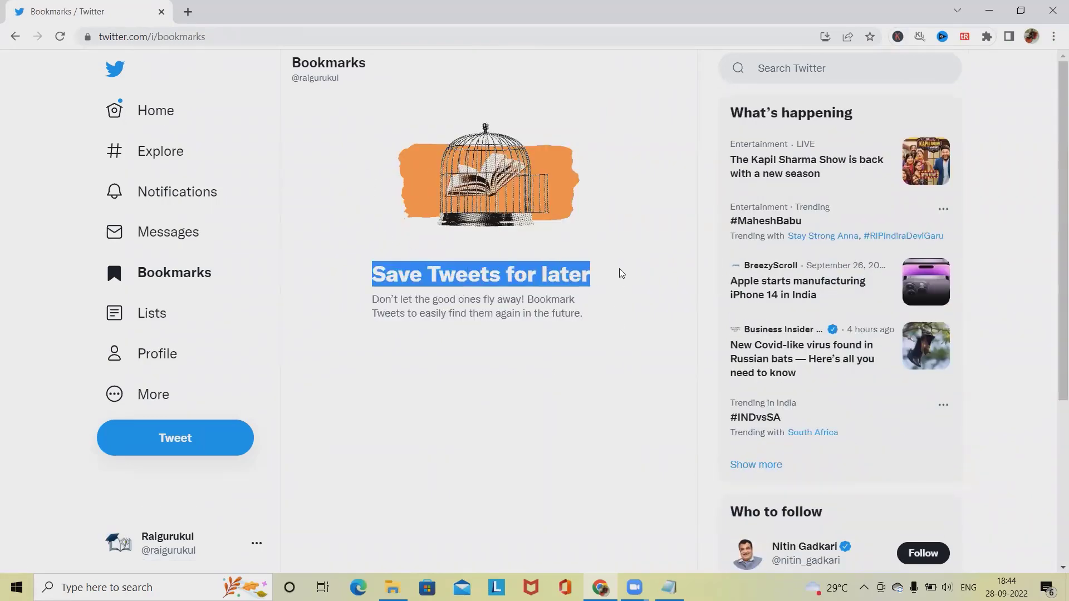
drag(598, 326, 400, 192)
click(391, 286)
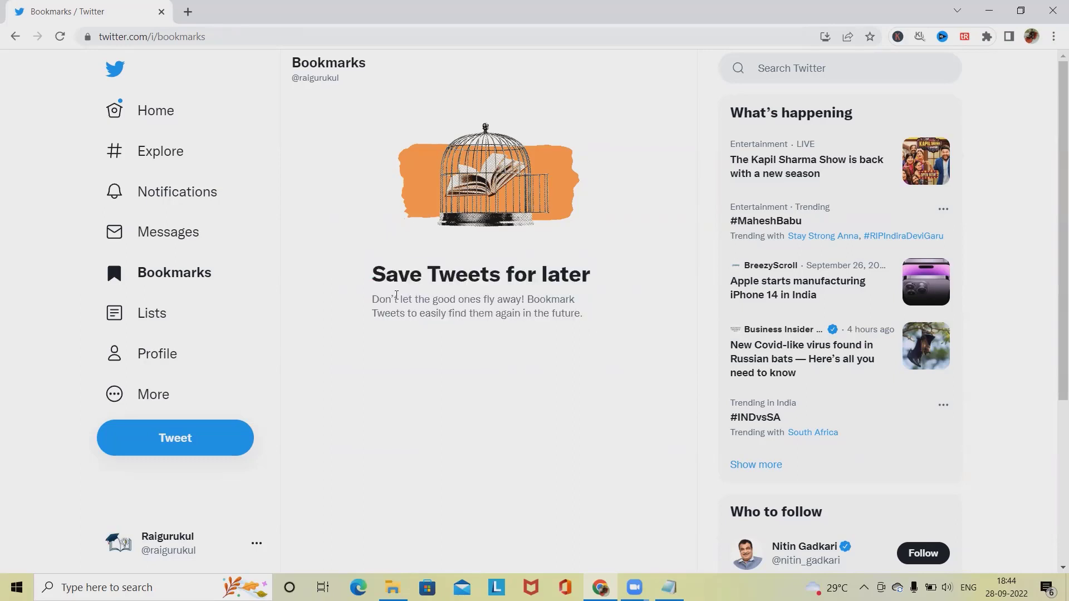
- Select and clear the empty-state text again, then go to the Lists page
drag(391, 274, 355, 262)
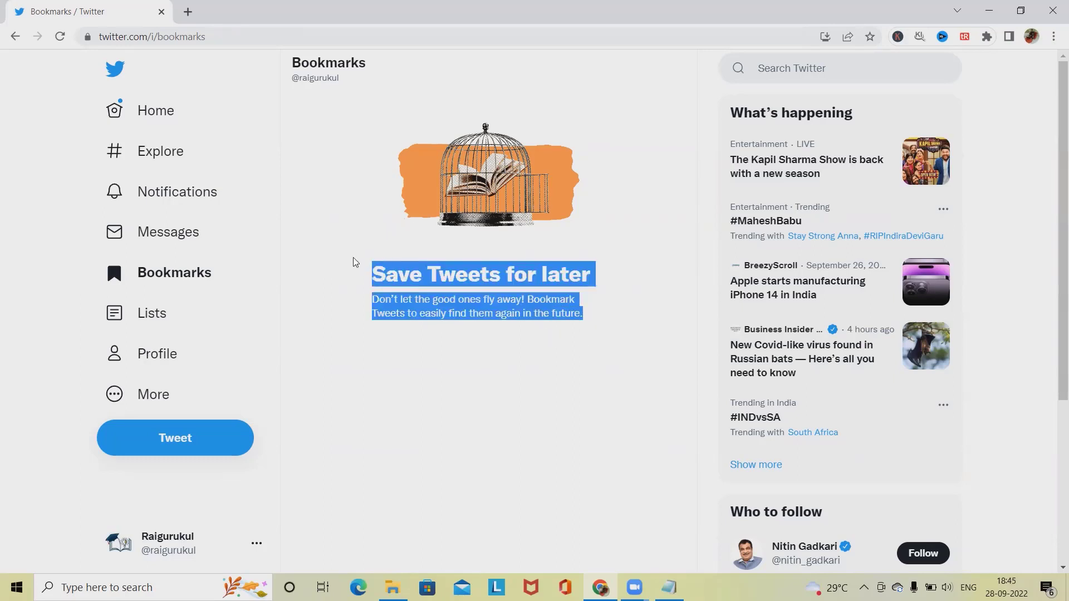
click(381, 296)
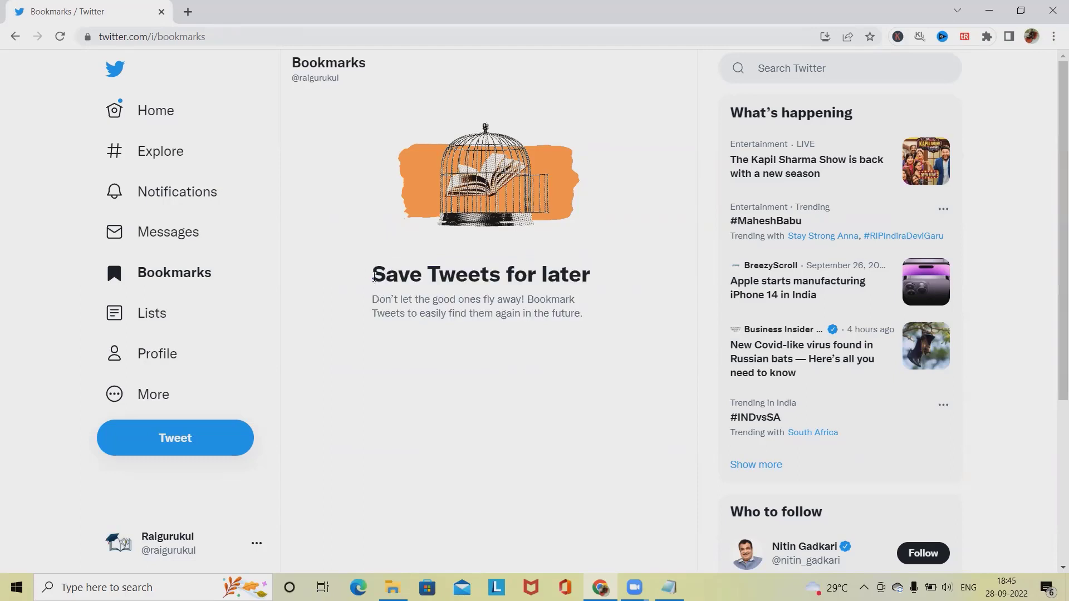
drag(374, 277, 602, 338)
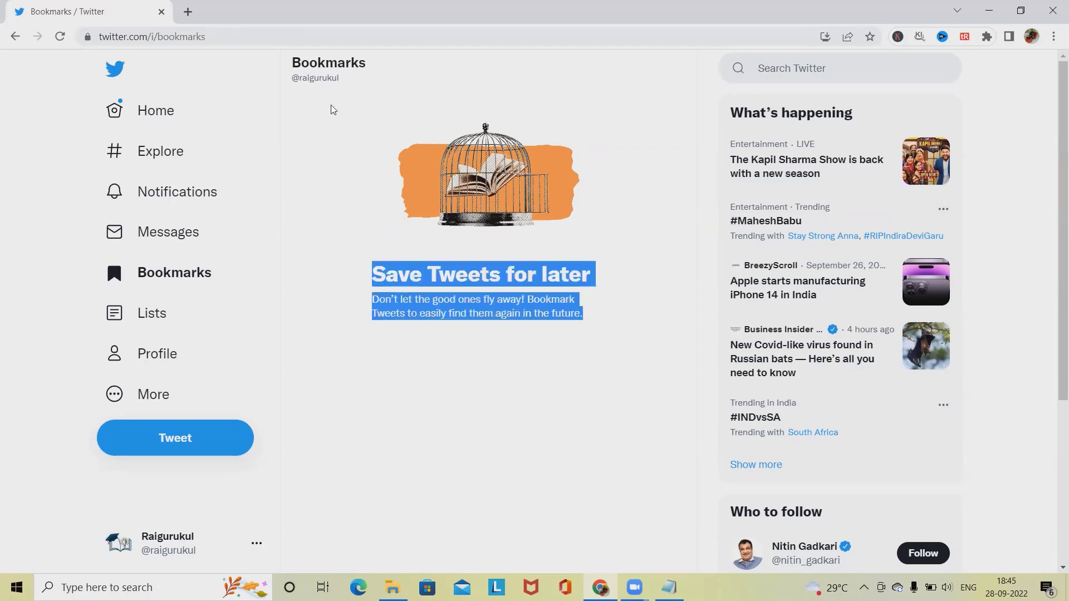
click(380, 306)
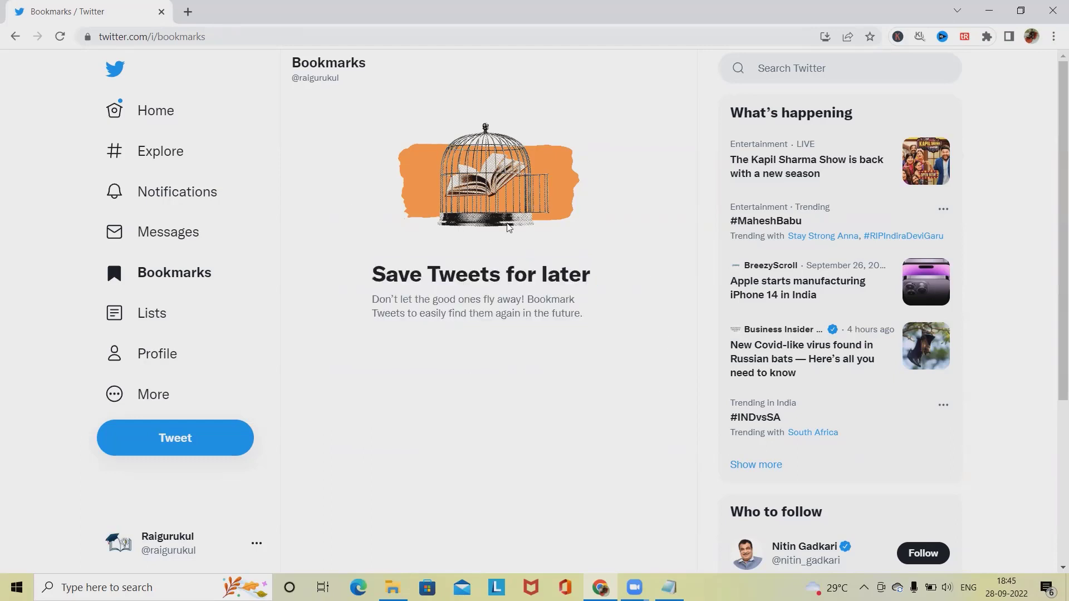
click(170, 322)
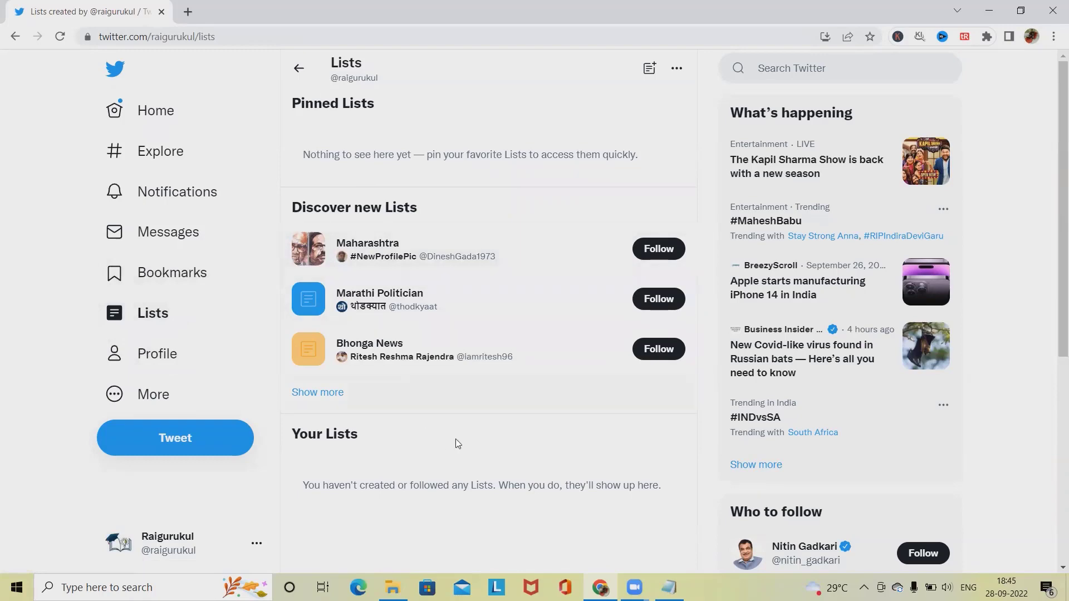
scroll(466, 439, down, 3)
scroll(475, 431, up, 3)
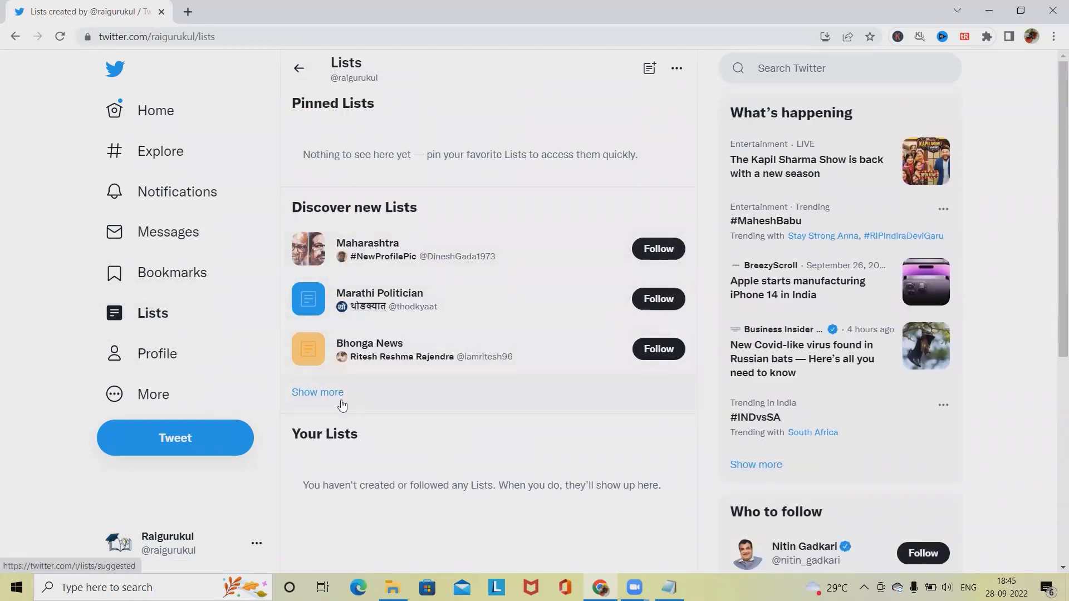
scroll(418, 398, down, 5)
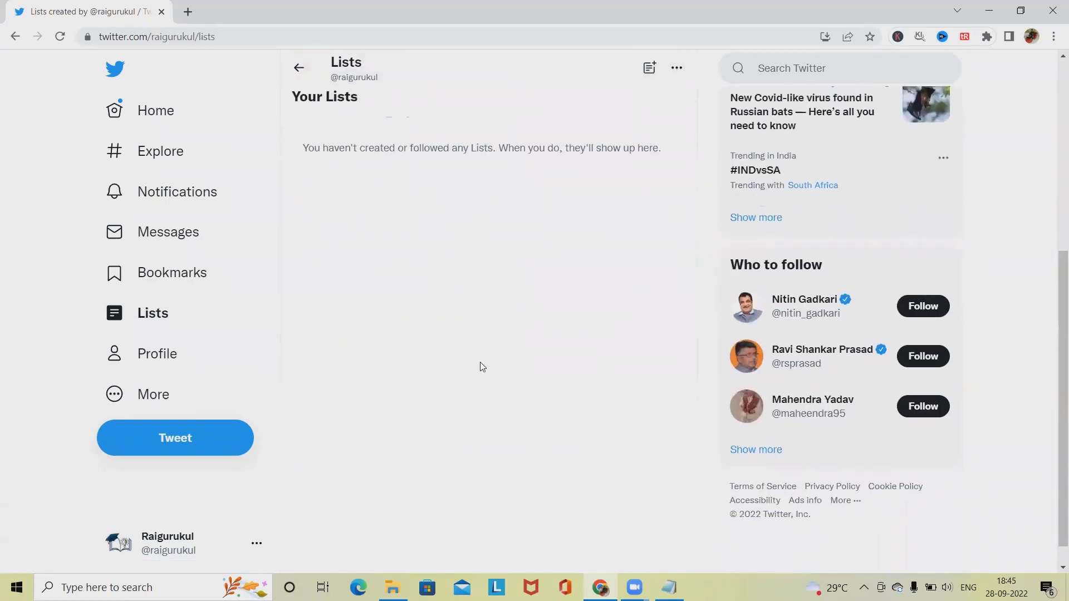
scroll(481, 363, up, 5)
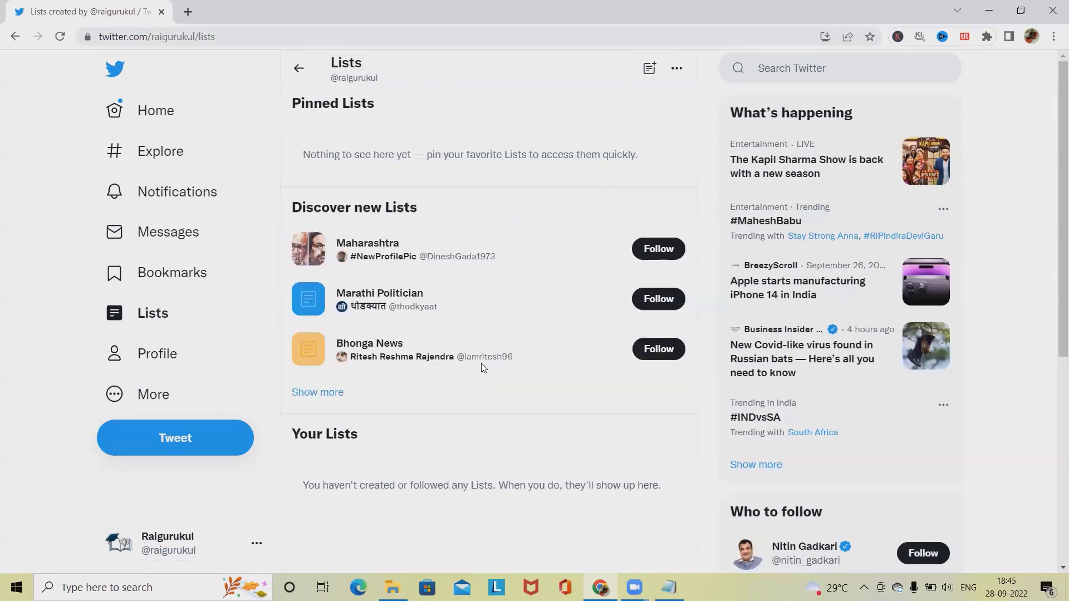
click(650, 72)
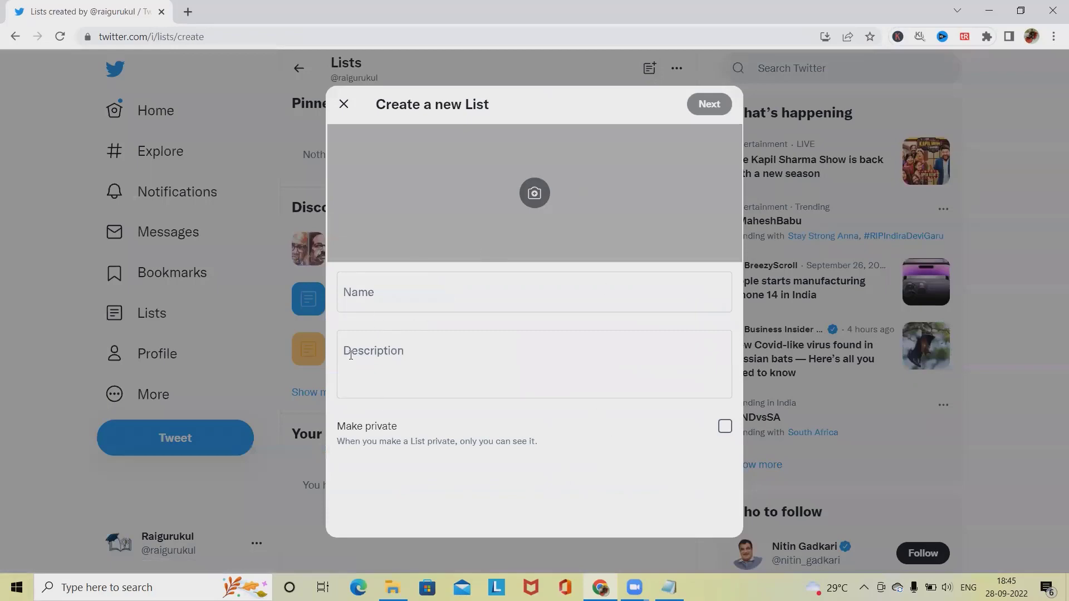
click(343, 104)
click(677, 68)
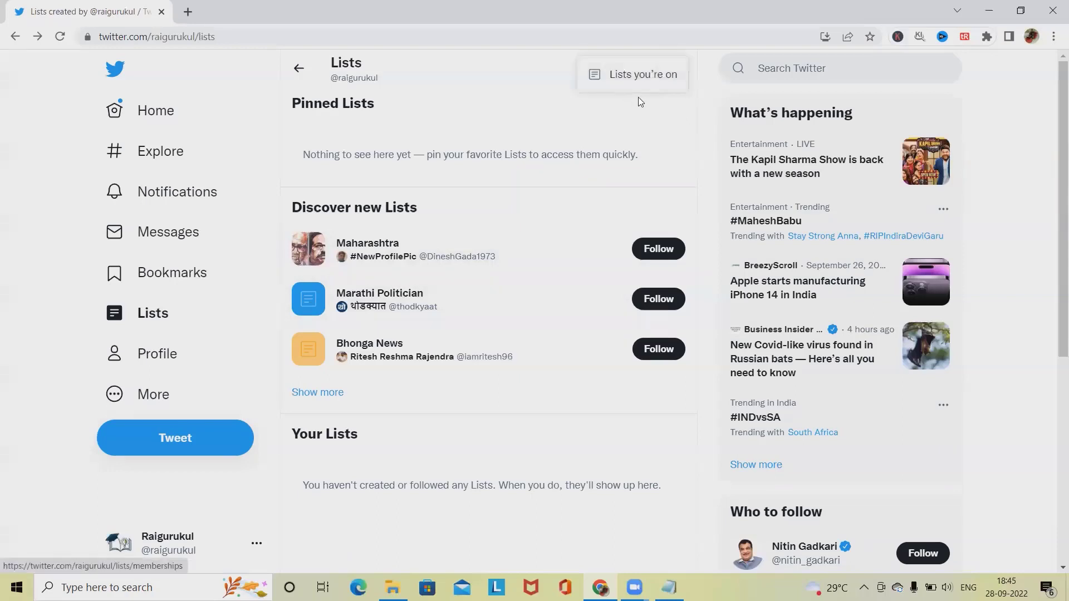
click(674, 87)
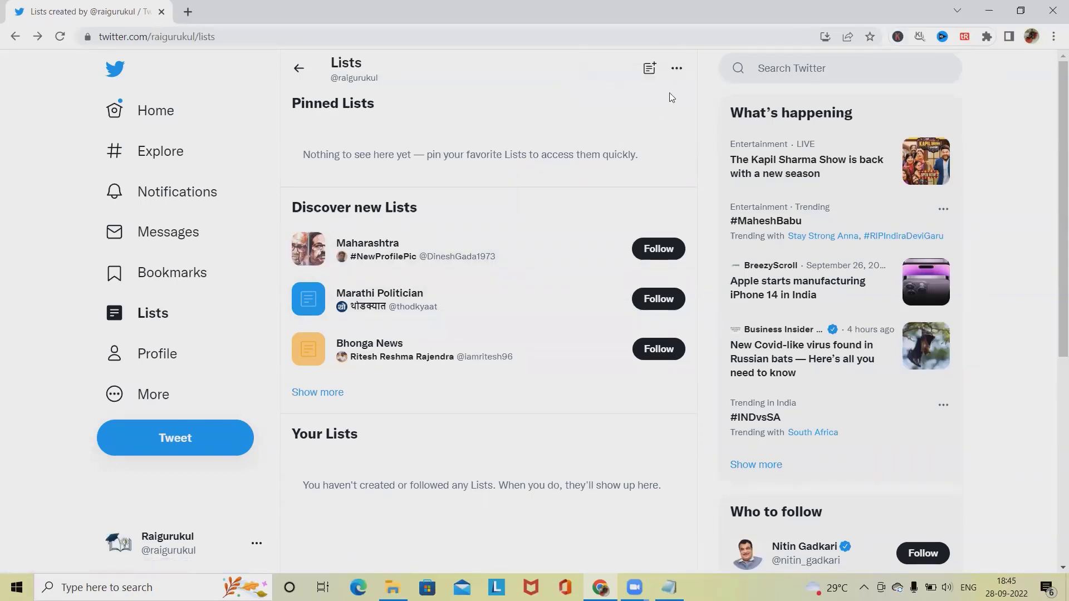
- Open your profile and browse its bio, 22 Following, 0 Followers and Who to follow suggestions
click(172, 360)
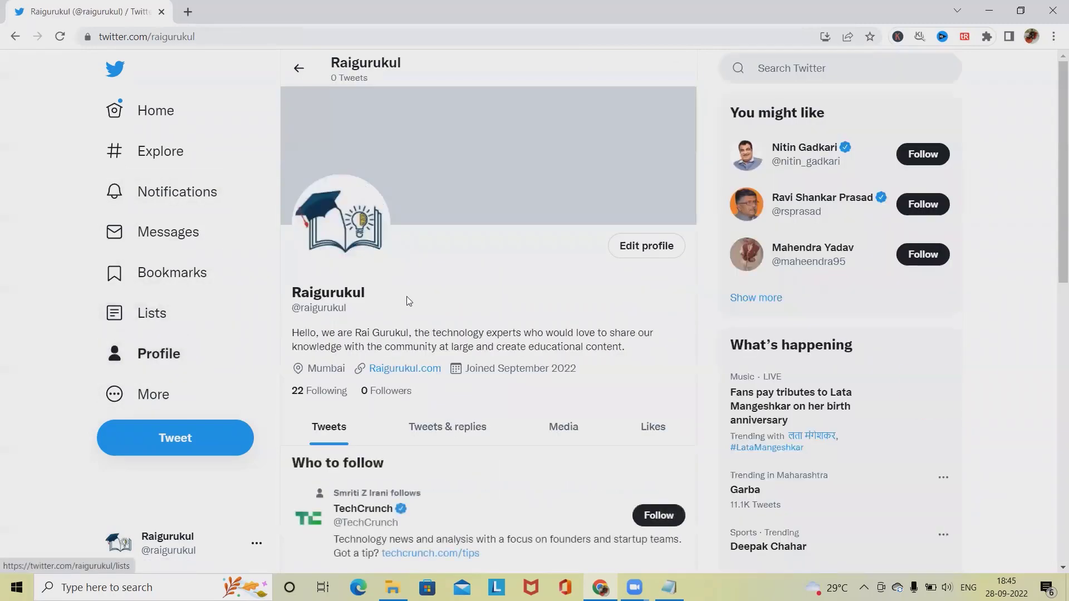
scroll(408, 296, down, 2)
scroll(416, 305, up, 1)
scroll(415, 305, up, 2)
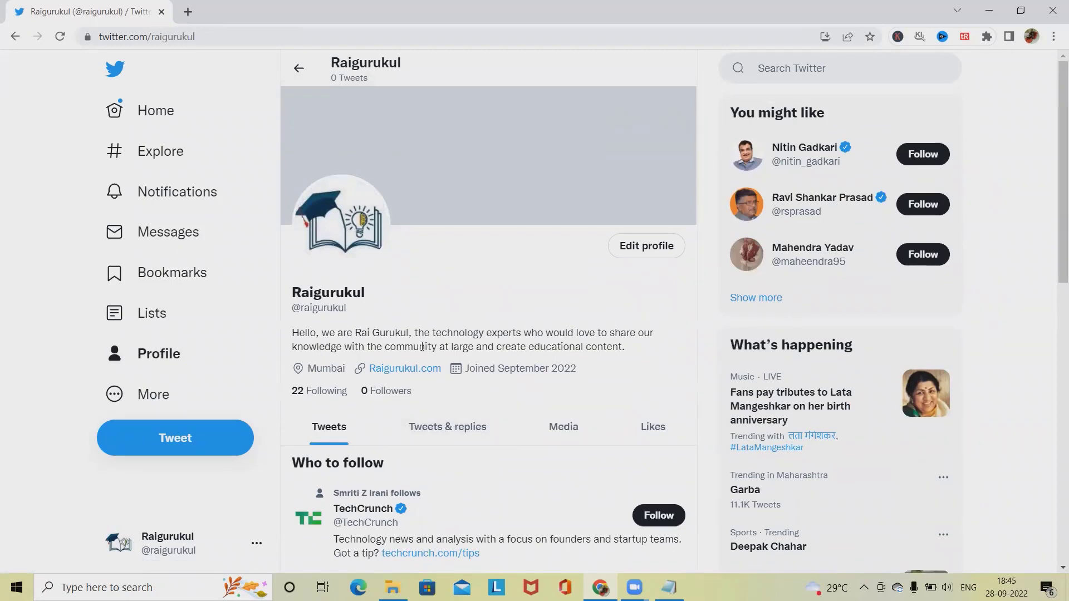
scroll(404, 461, down, 3)
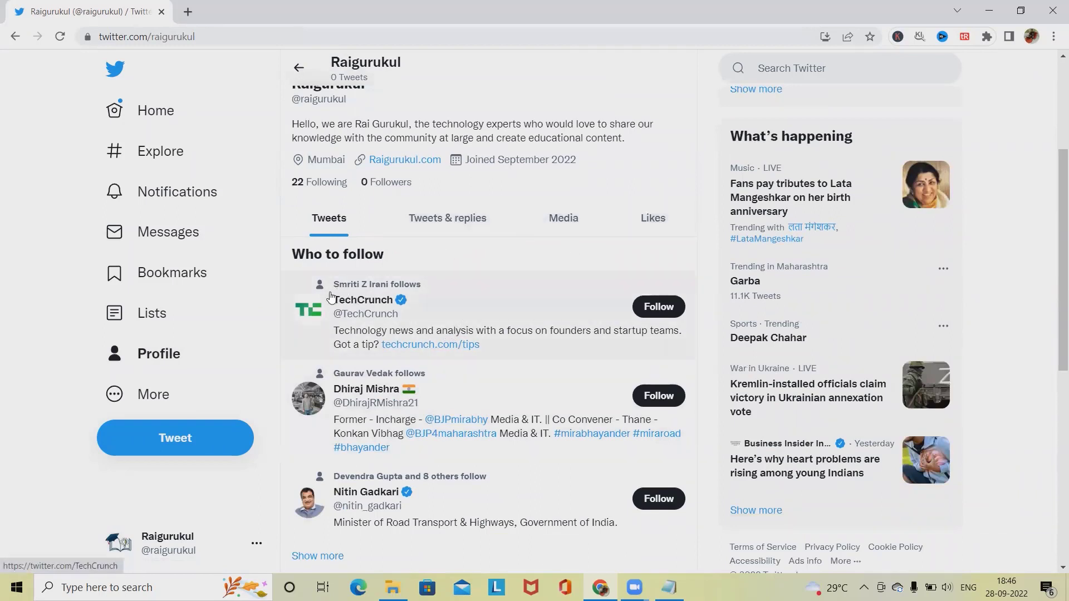
scroll(503, 383, down, 2)
scroll(505, 384, up, 4)
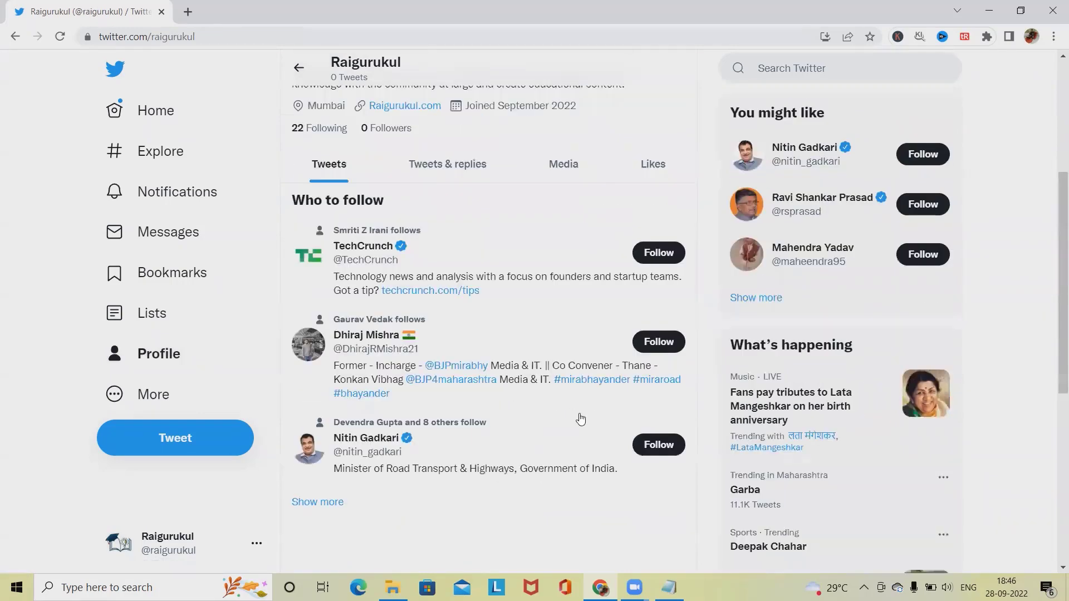
scroll(430, 290, down, 1)
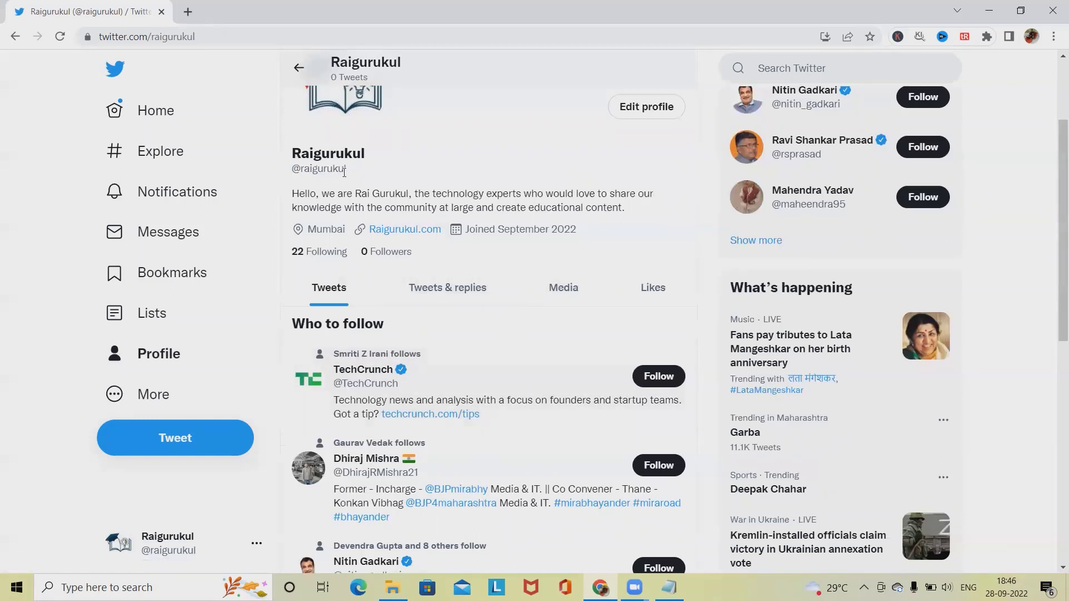
scroll(386, 240, up, 3)
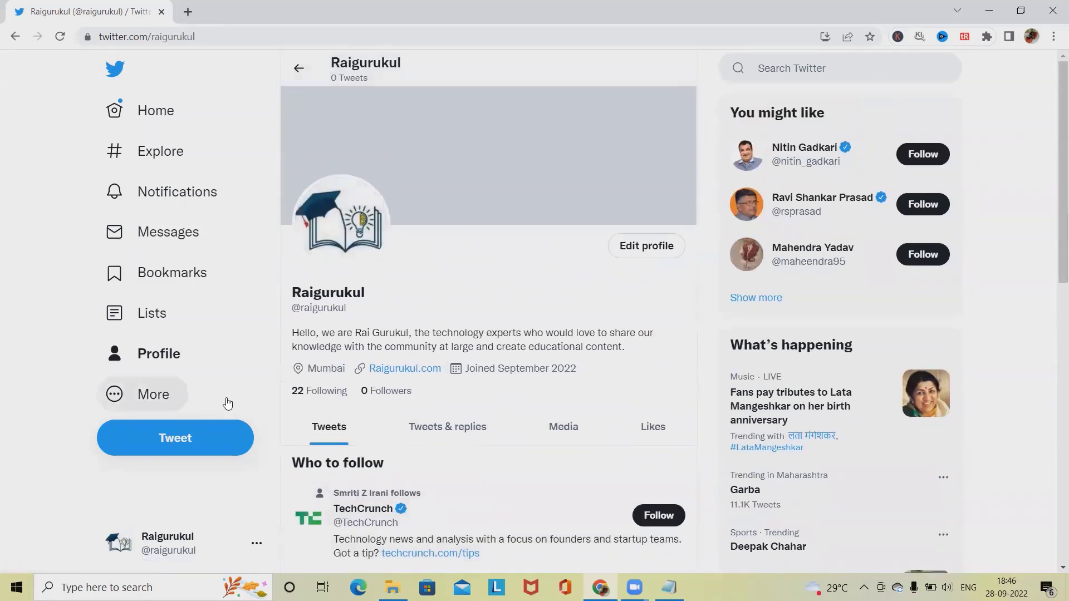
- Open and close the More menu, then open the account menu at bottom left
click(117, 397)
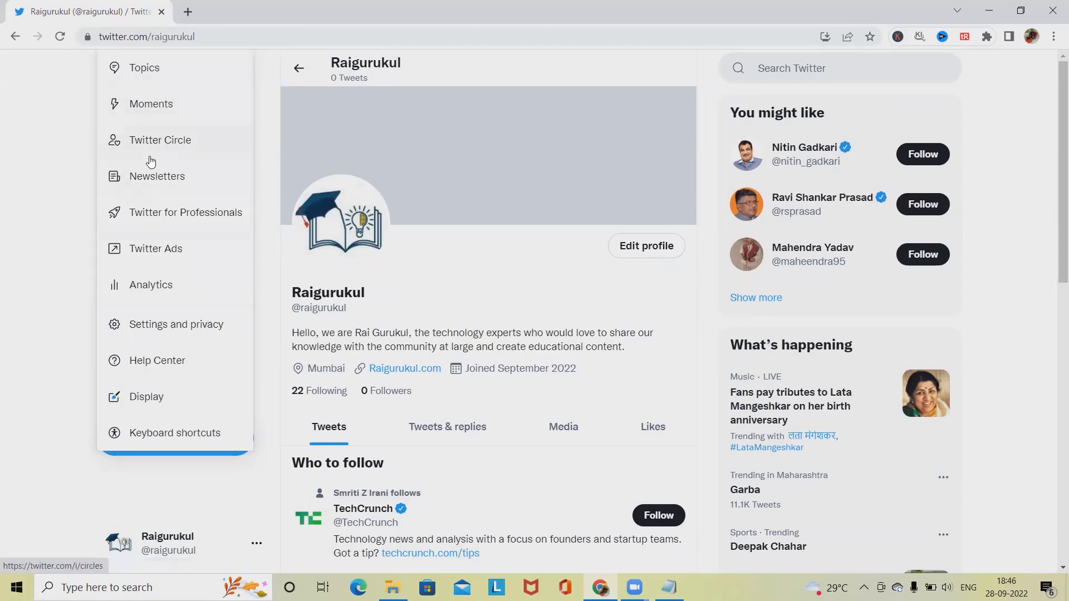
click(33, 437)
scroll(136, 472, down, 5)
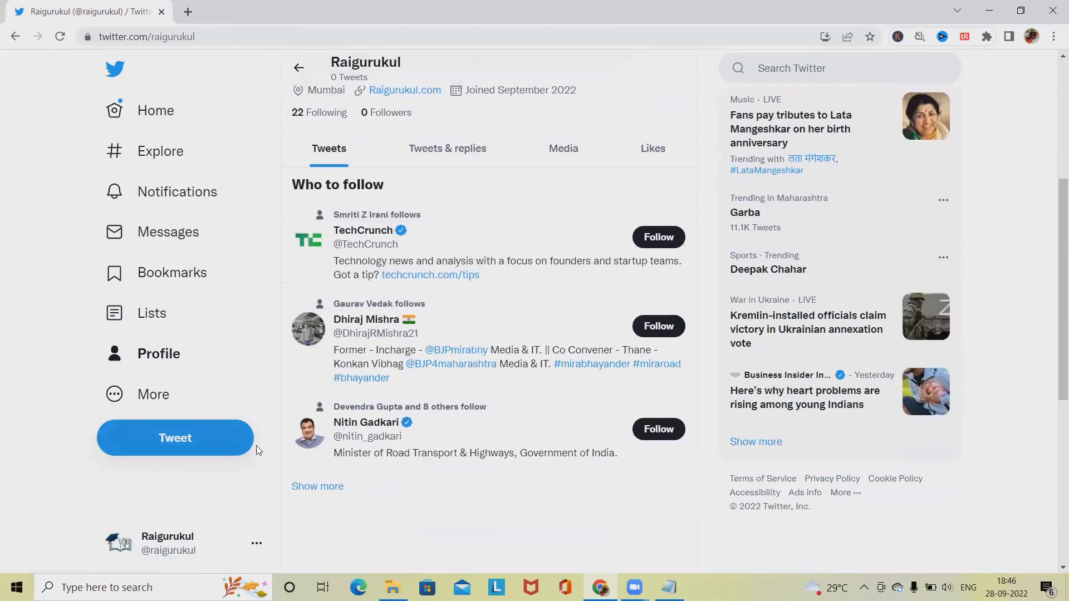
scroll(262, 468, down, 1)
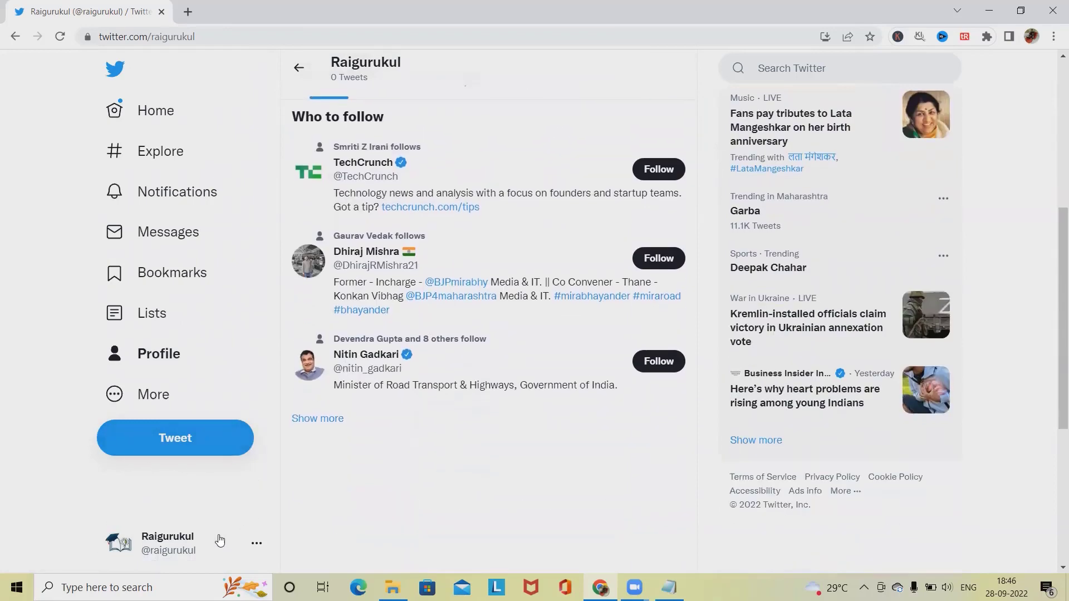
click(255, 548)
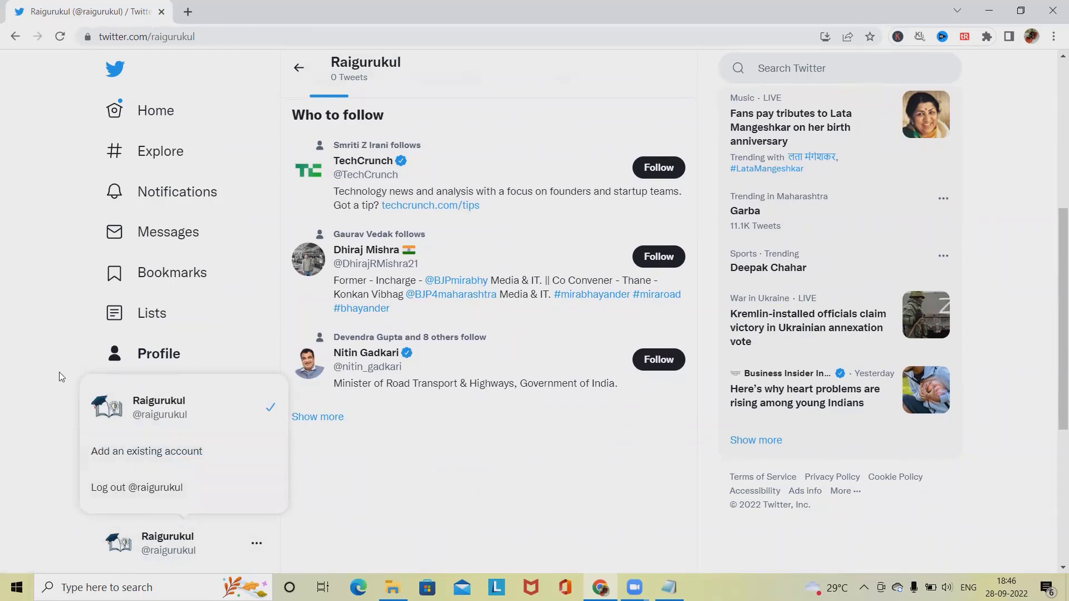
- Log out of the account, confirm it, and start signing in from the landing page
click(131, 492)
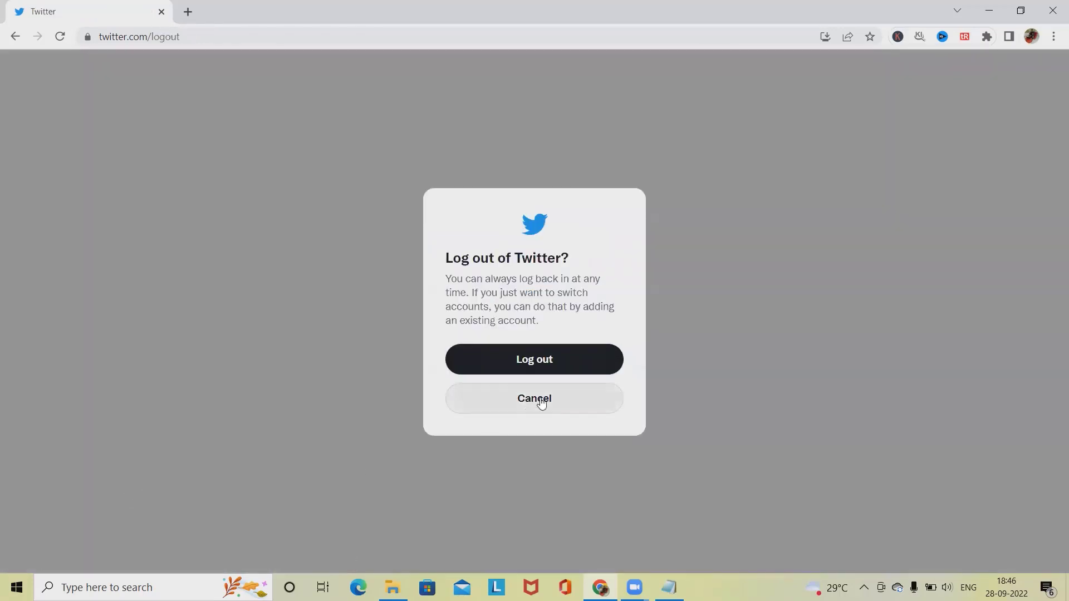
click(535, 359)
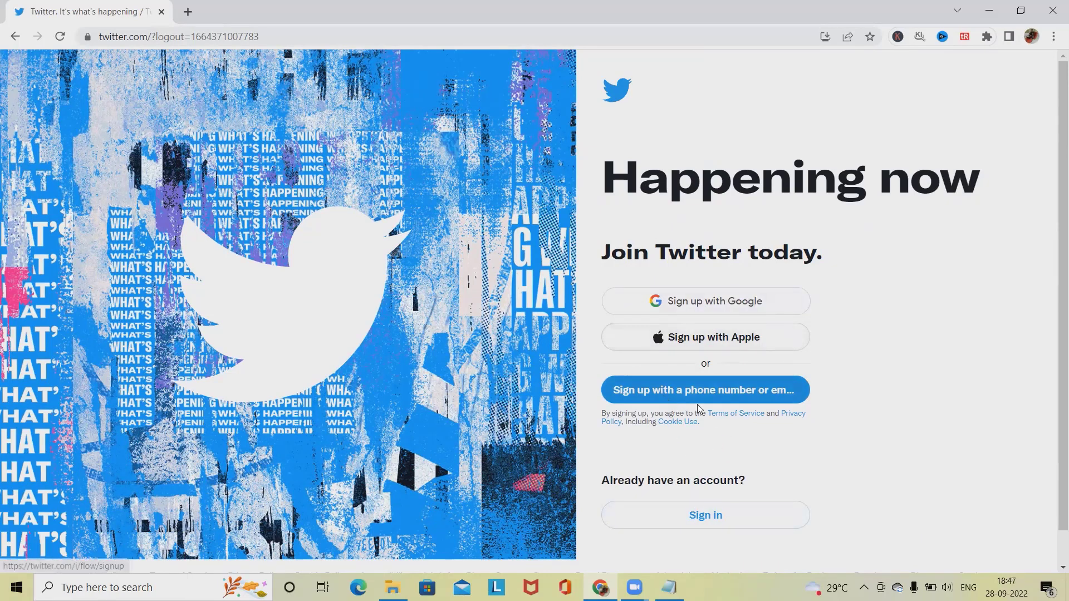
click(698, 520)
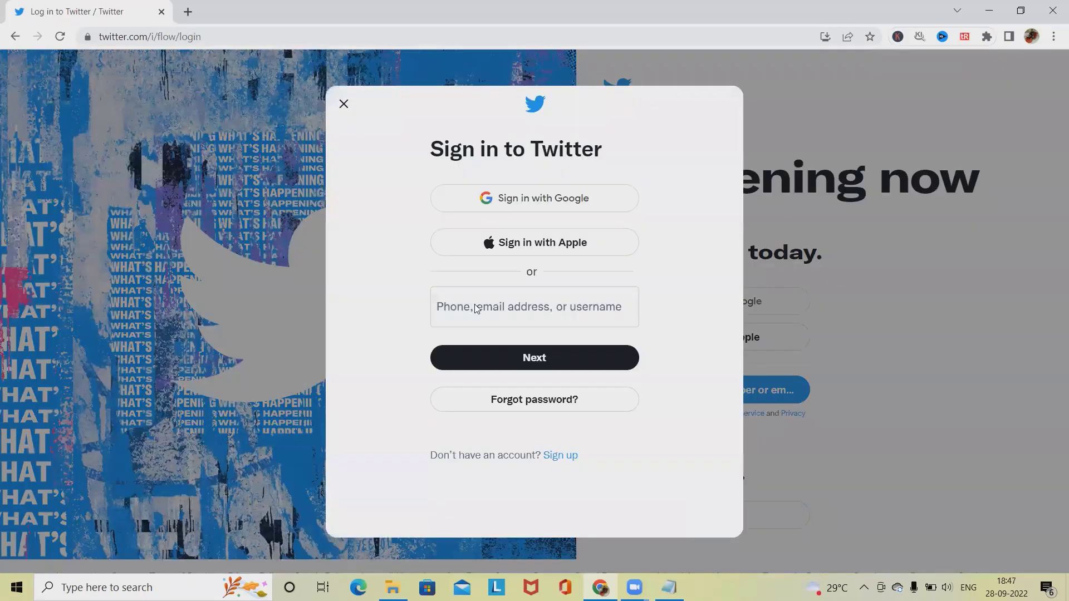
click(494, 315)
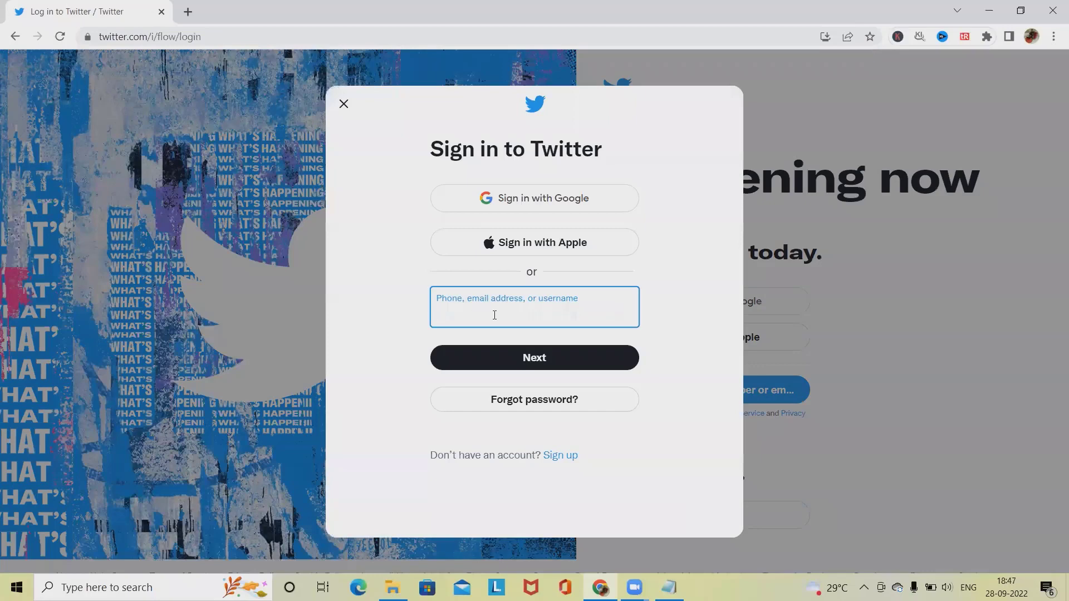